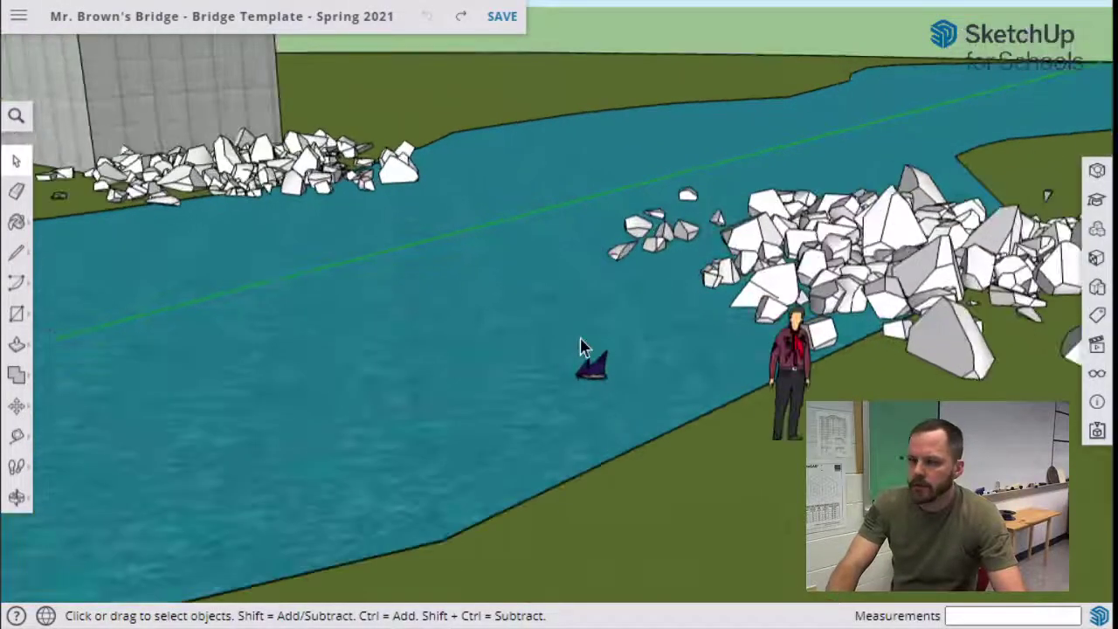
- Orbit and zoom out until both abutment walls, the river and the rock piles are visible
middle_drag(603, 294, 526, 274)
scroll(606, 247, down, 3)
scroll(595, 254, down, 4)
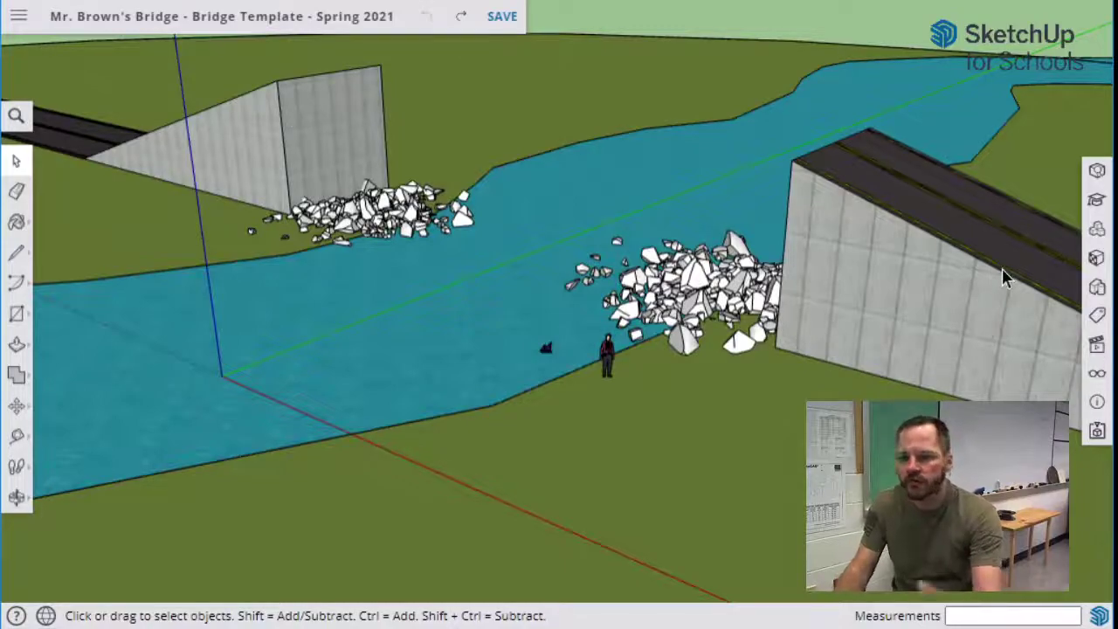
middle_drag(716, 406, 757, 402)
- Delete the rock pile in the river and the left rock pile
click(688, 284)
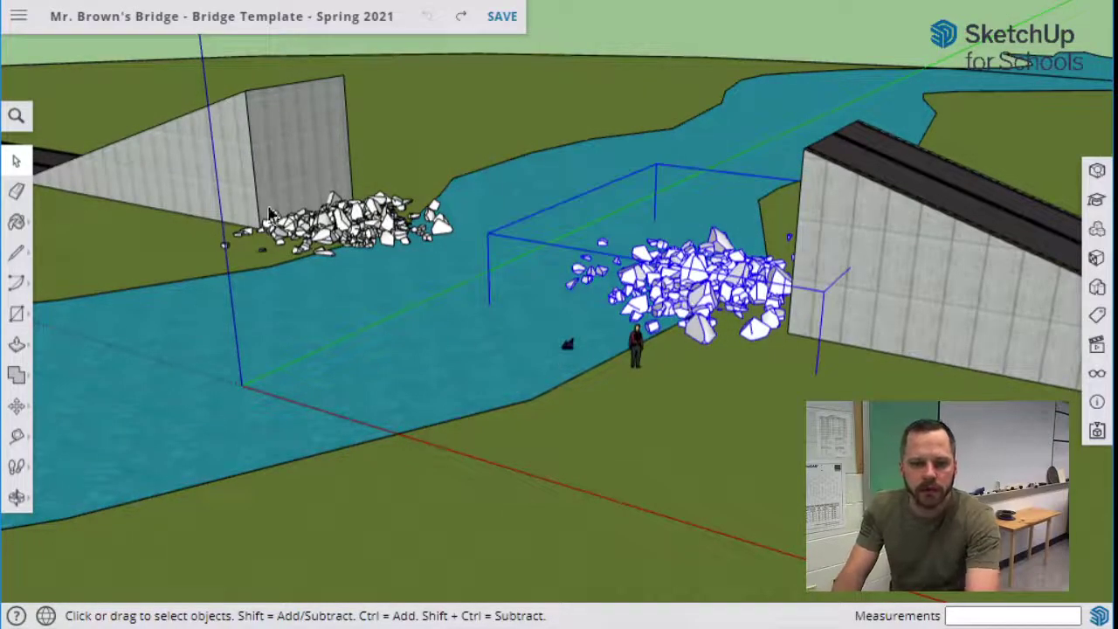
key(Delete)
click(363, 223)
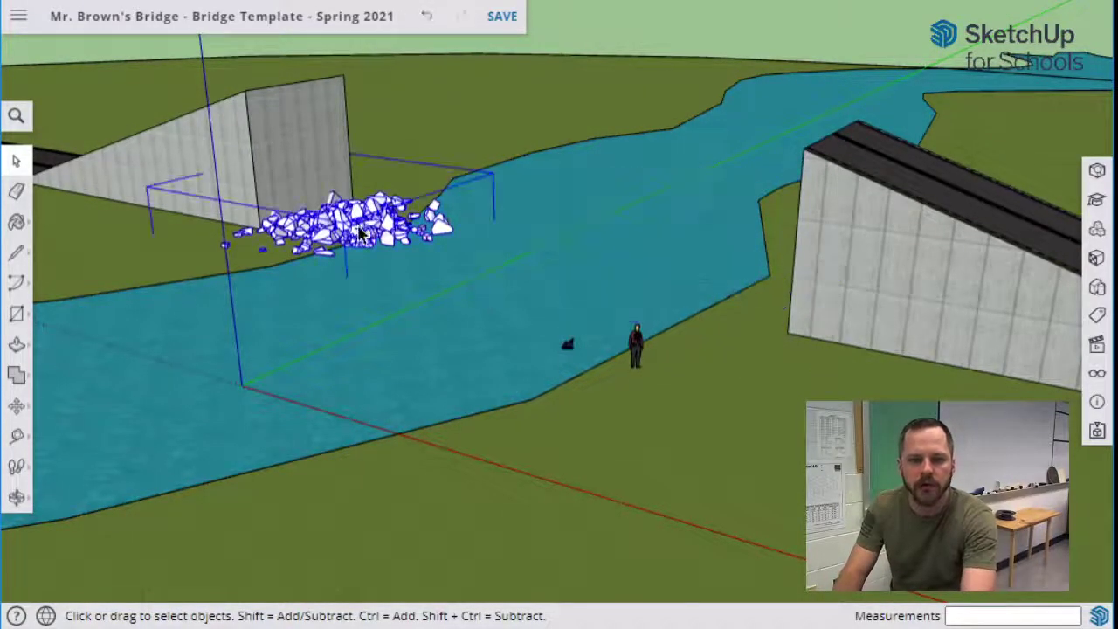
key(Delete)
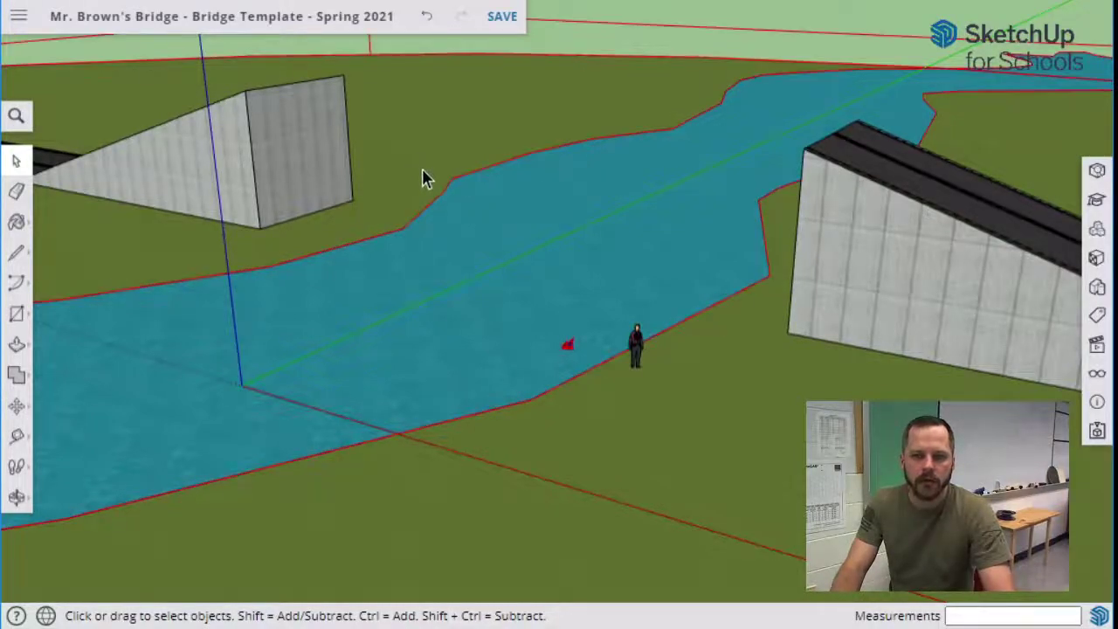
- Unlock the terrain, hide the river group, and turn off Hidden Objects in Display settings
right_click(562, 246)
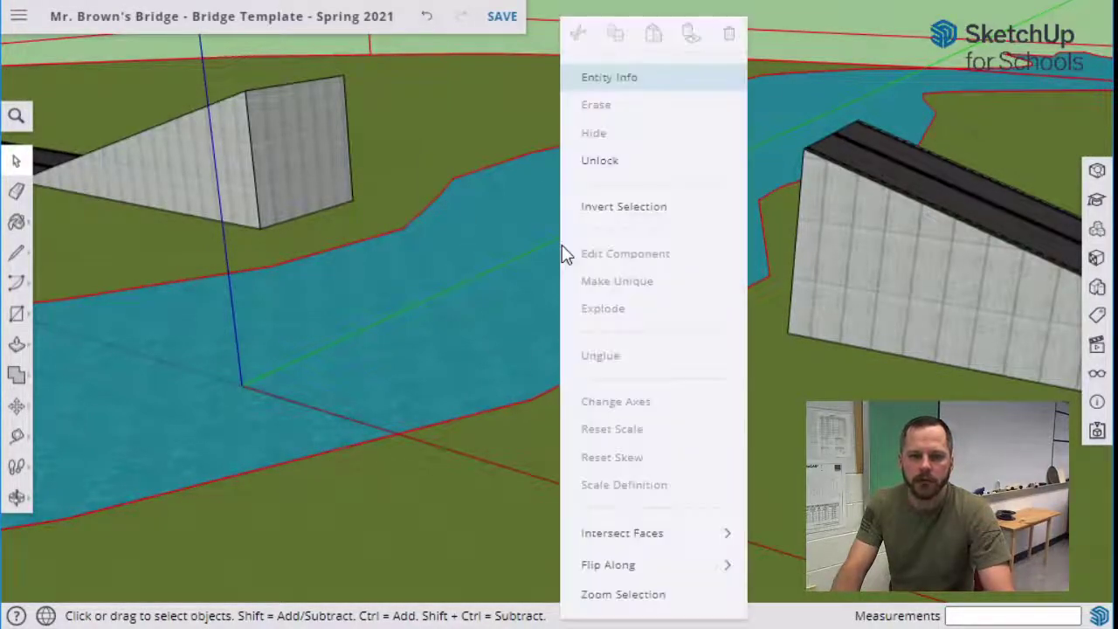
click(613, 163)
right_click(572, 180)
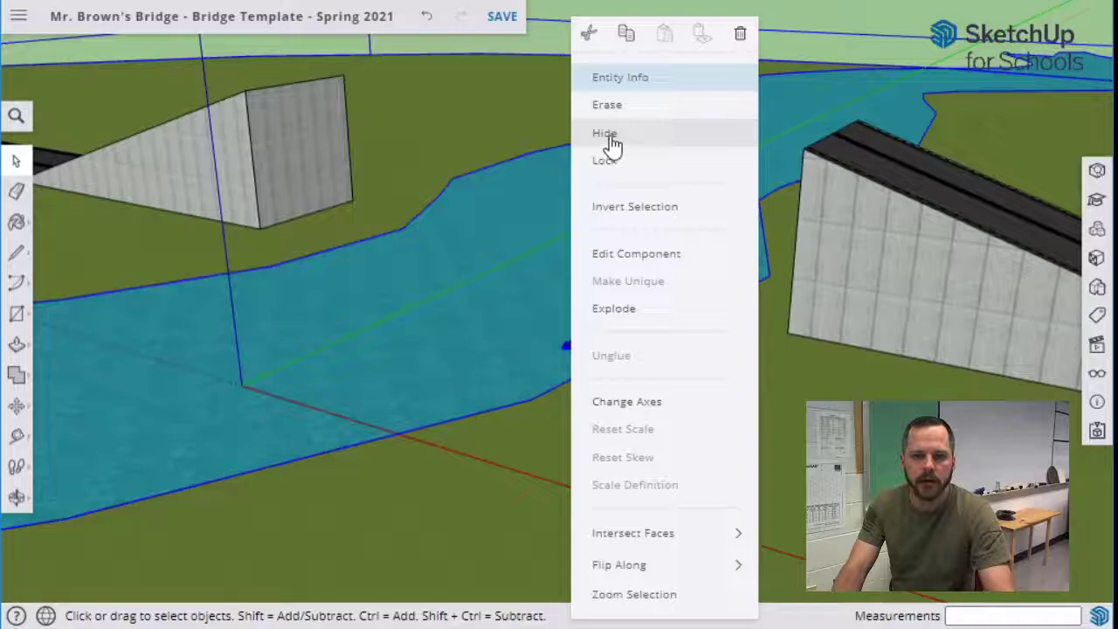
click(611, 138)
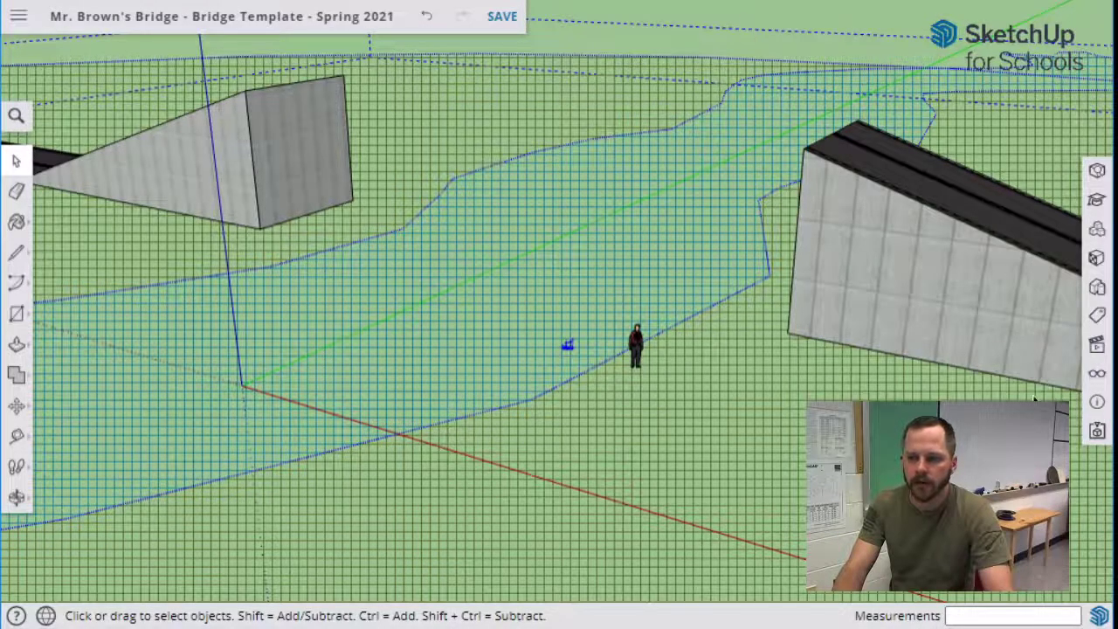
click(1098, 374)
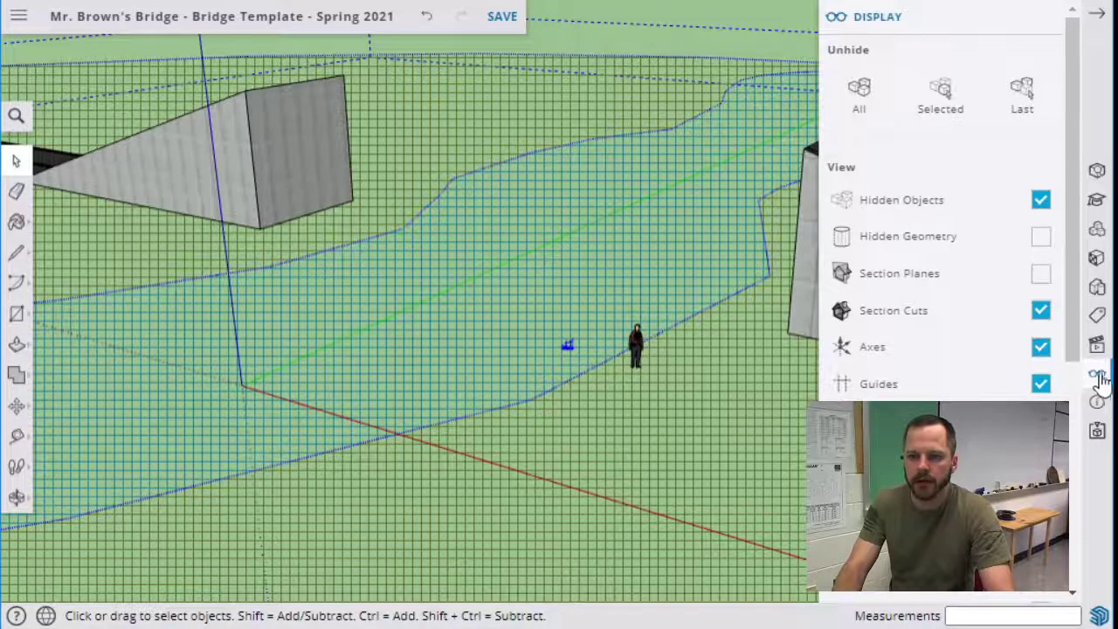
click(1041, 201)
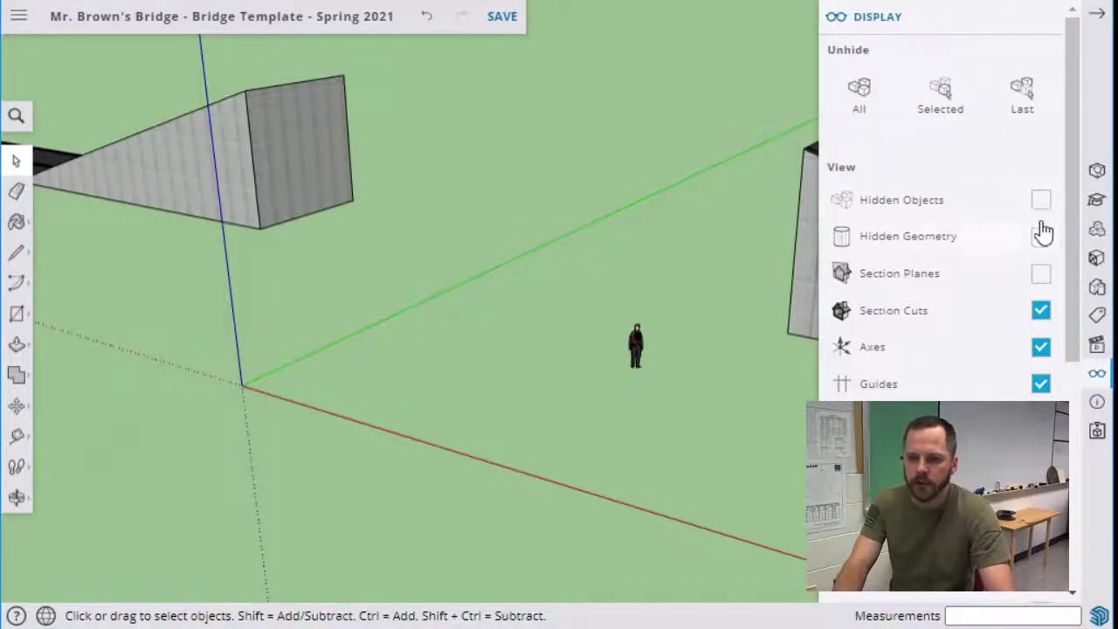
- Close the Display panel and hide the scale person figure standing between the ramps
click(1098, 14)
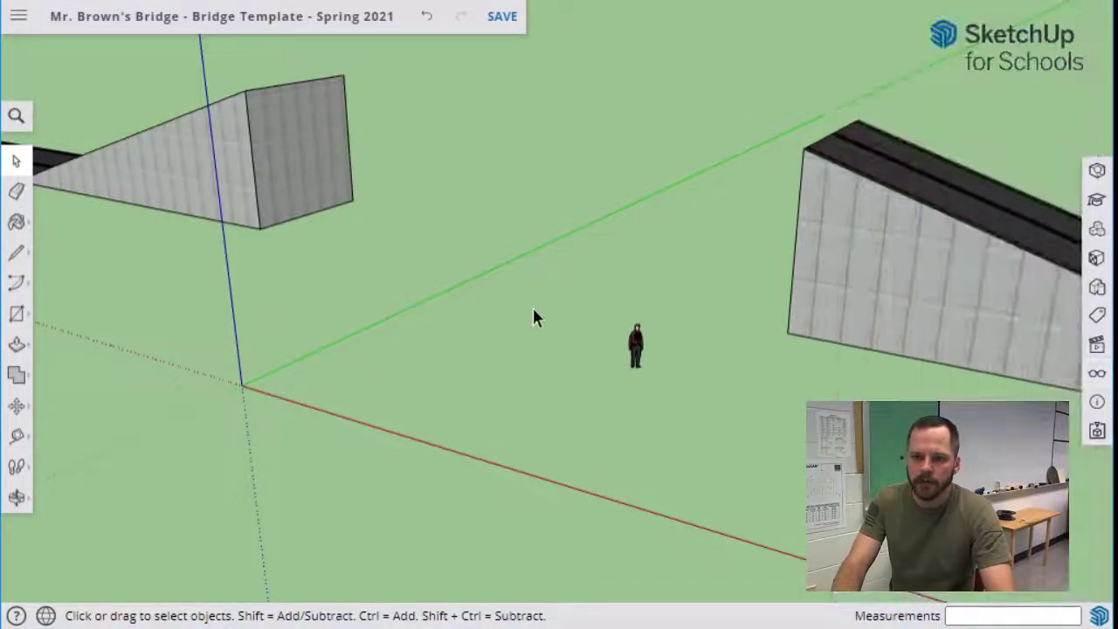
scroll(532, 318, down, 3)
scroll(530, 318, up, 5)
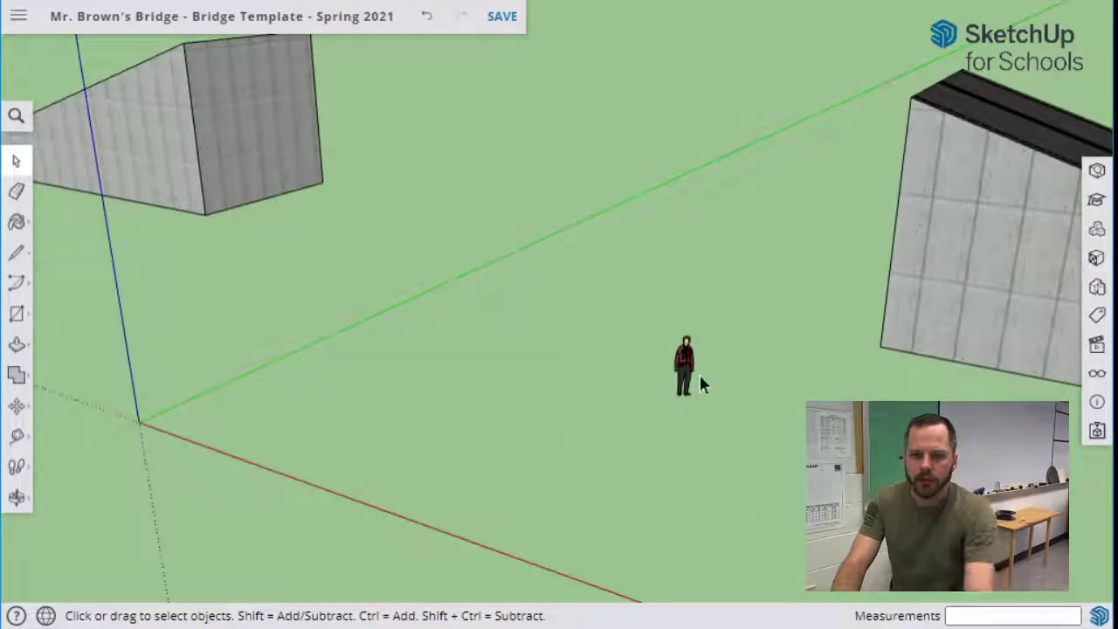
click(684, 366)
right_click(667, 367)
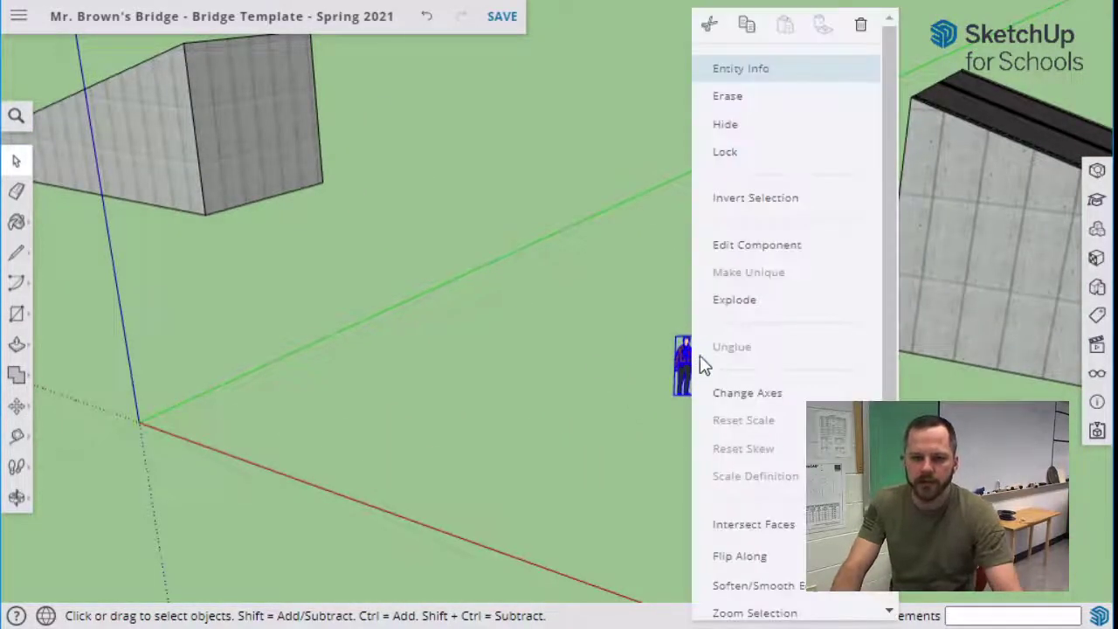
click(745, 131)
middle_drag(592, 330, 638, 319)
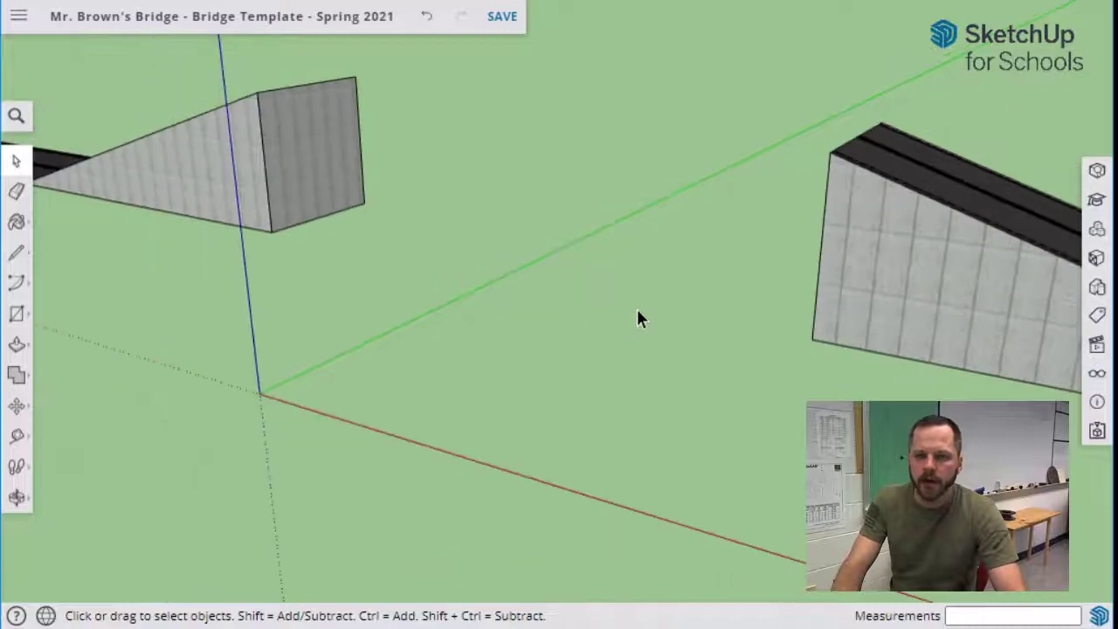
- From the Scenes panel, switch to the front standard view and orbit to a level front view
click(1097, 349)
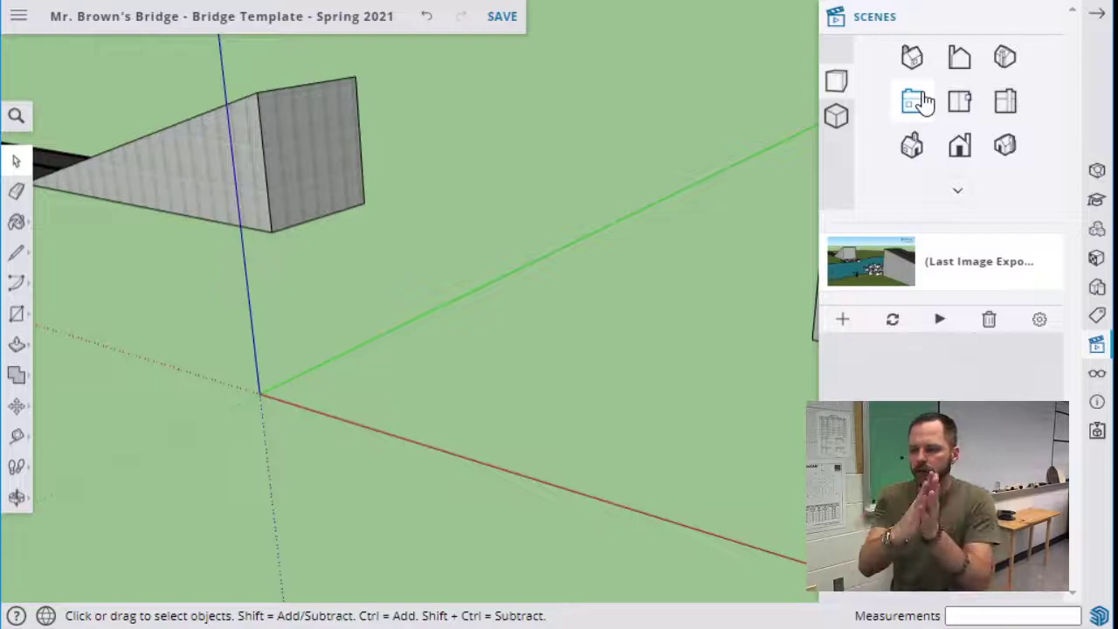
click(960, 157)
key(o)
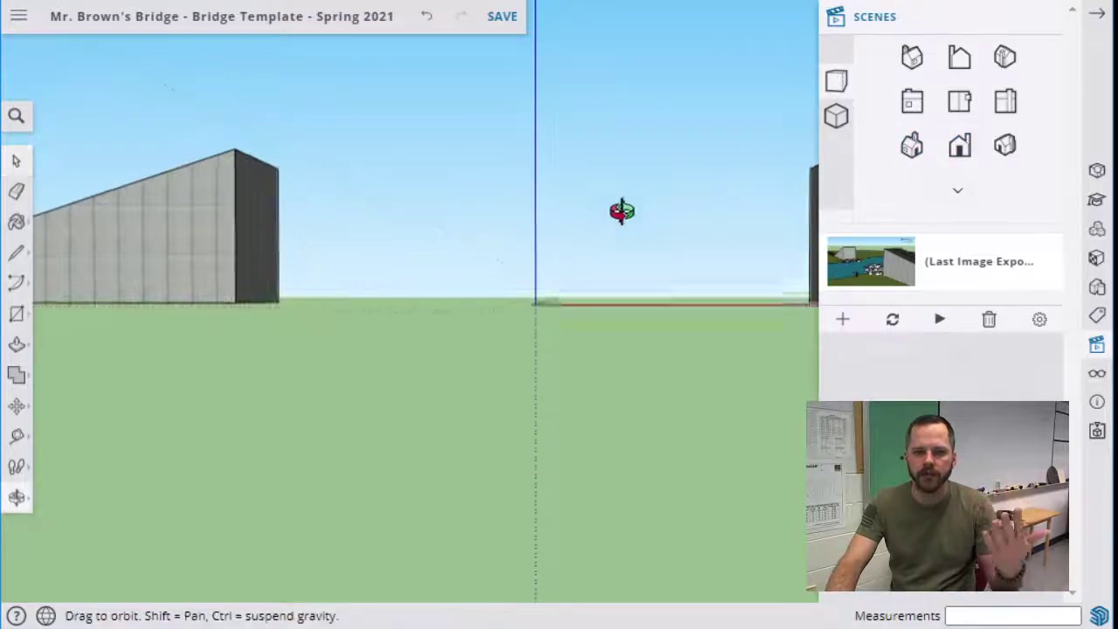
drag(622, 210, 654, 240)
key(space)
middle_drag(654, 239, 599, 257)
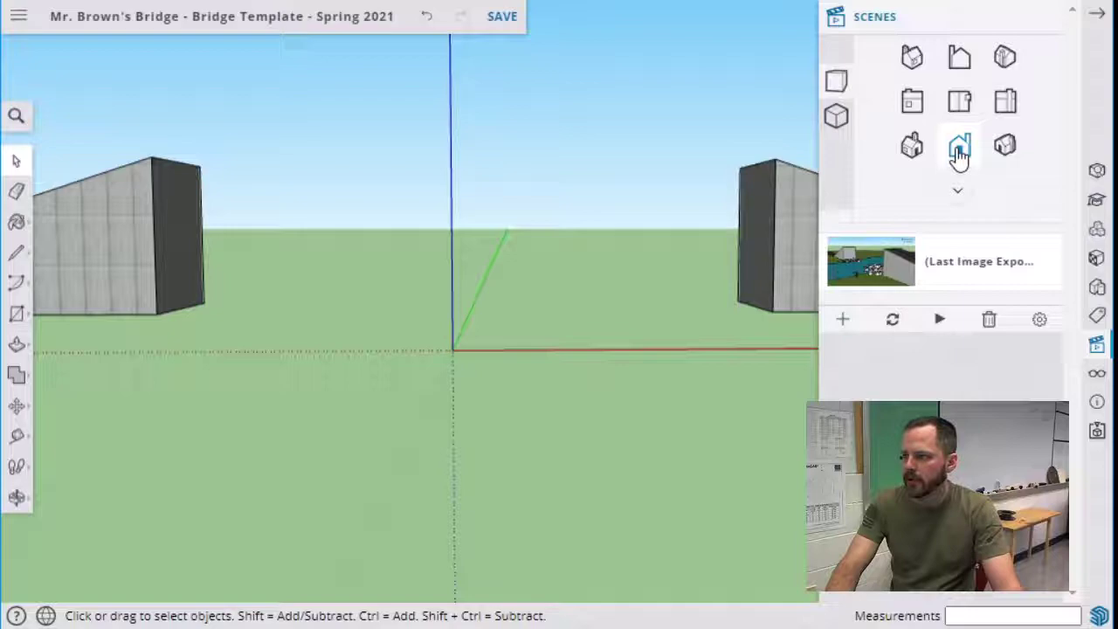
- Try the top, front and angled standard views, then settle on an angled side view of both ramps
click(1005, 148)
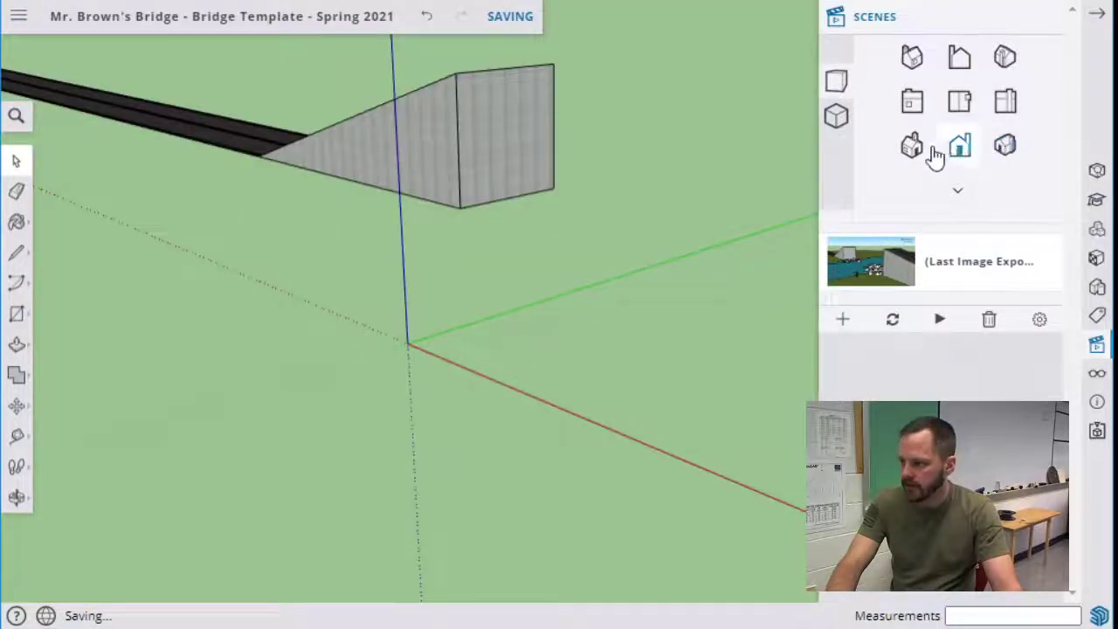
click(909, 151)
click(912, 107)
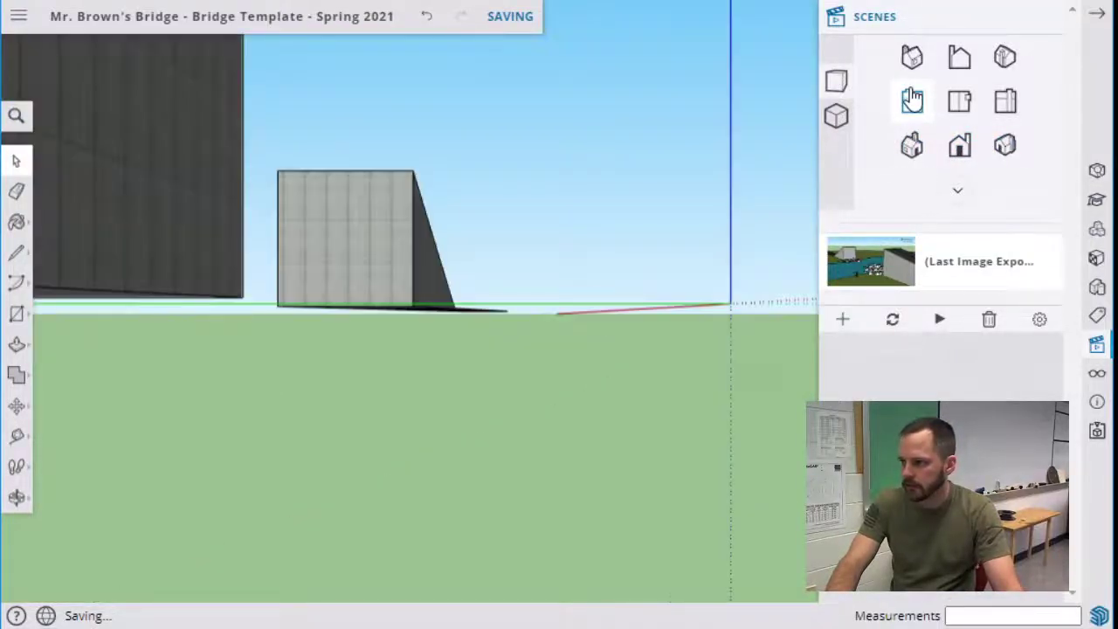
click(961, 108)
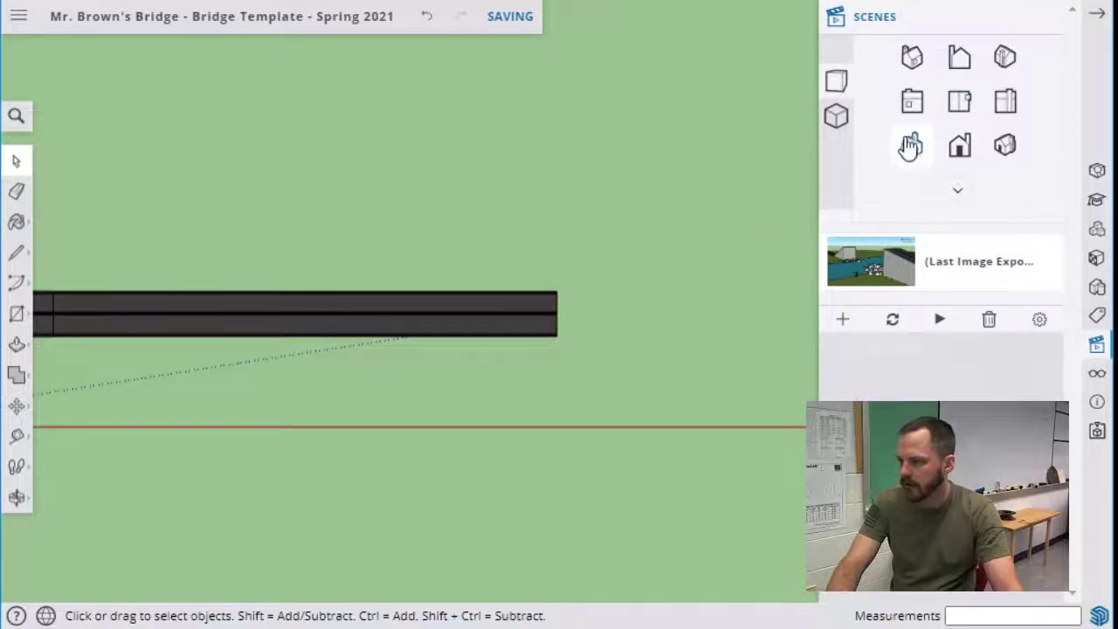
click(967, 59)
click(1005, 59)
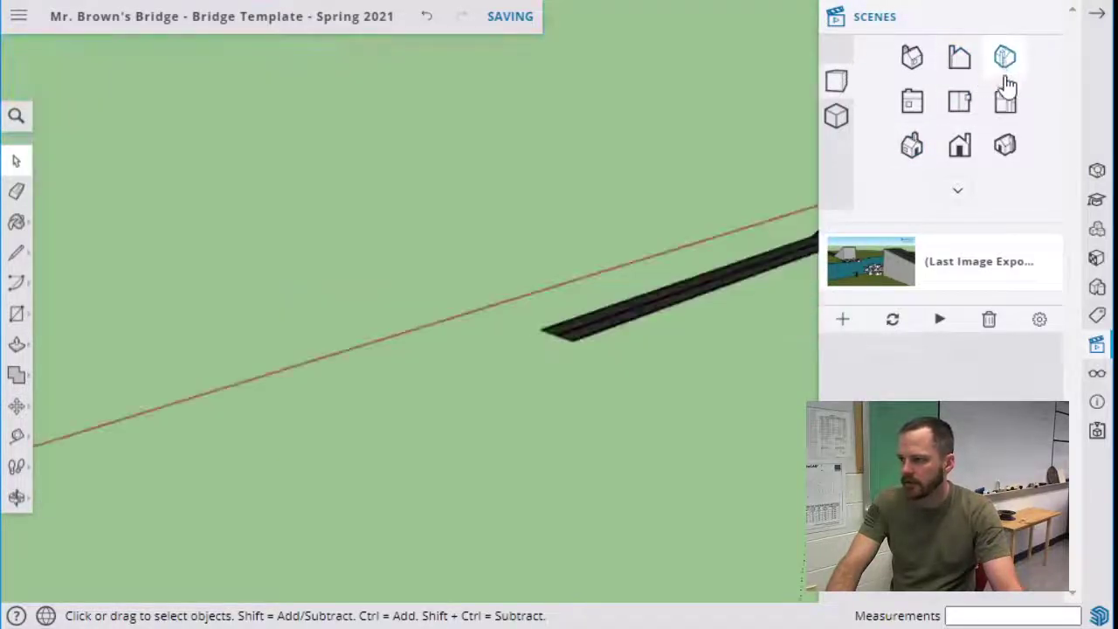
click(1005, 105)
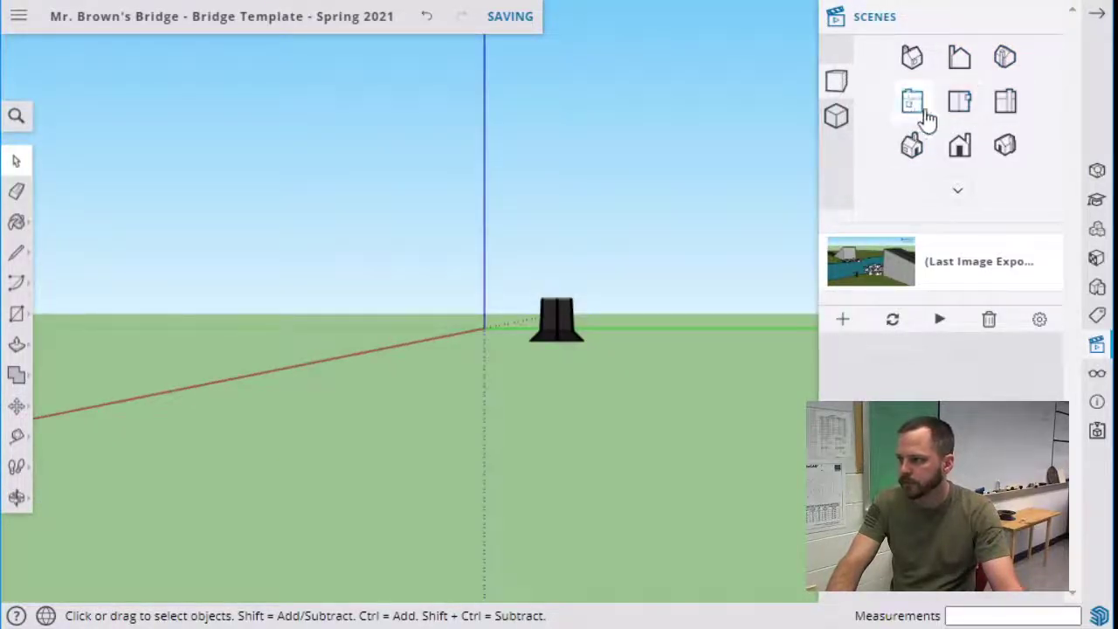
click(960, 145)
scroll(572, 310, up, 5)
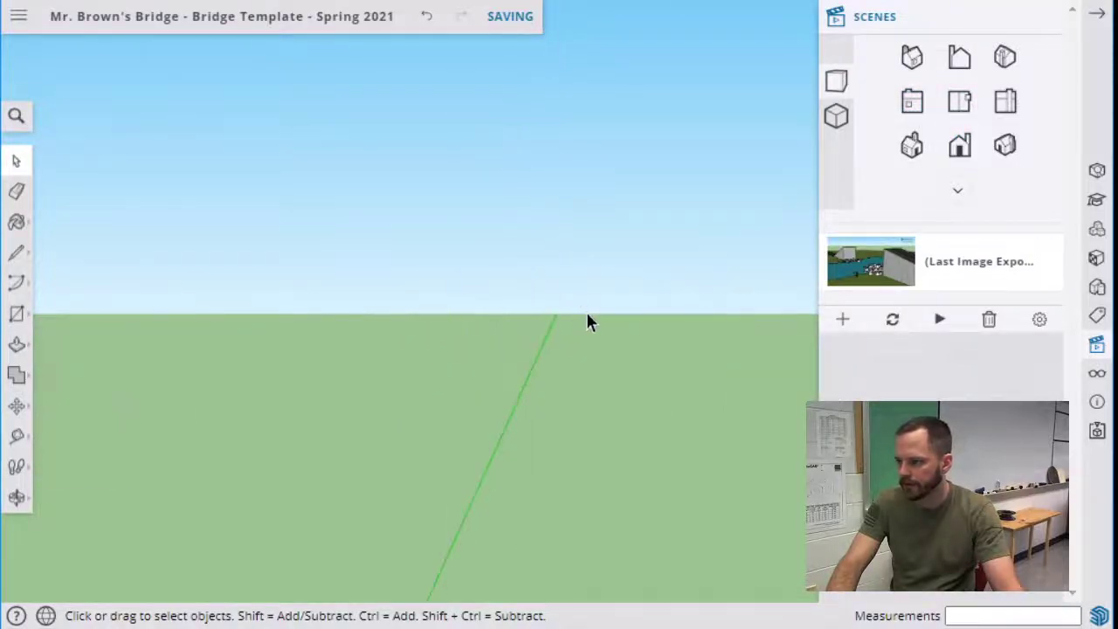
scroll(605, 318, down, 4)
middle_drag(617, 322, 359, 367)
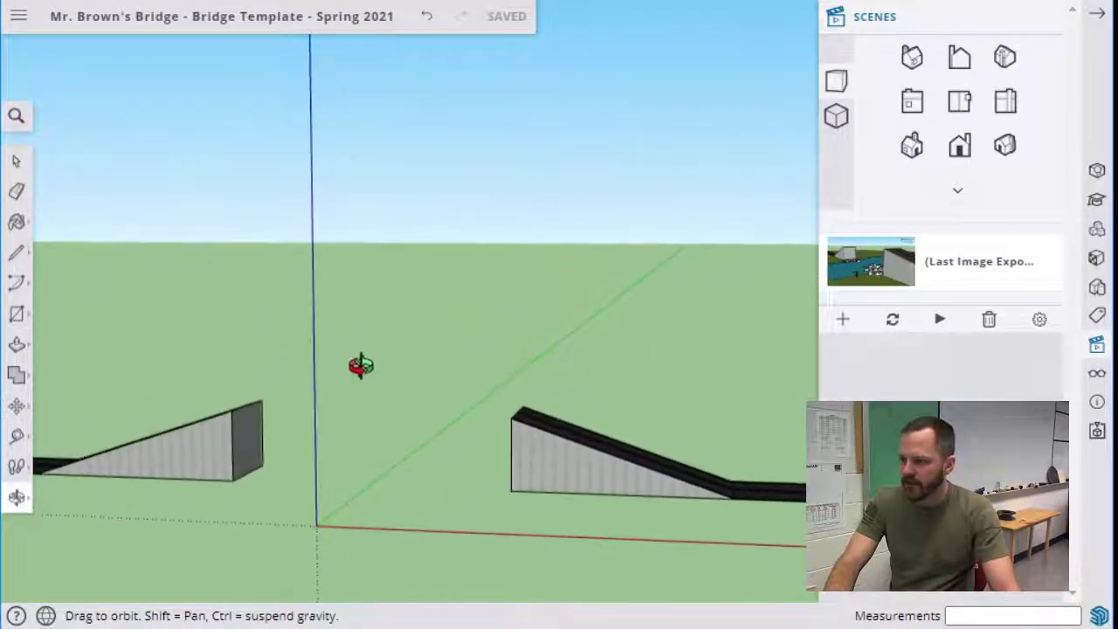
click(837, 119)
key(o)
drag(562, 412, 329, 506)
key(space)
scroll(586, 420, down, 4)
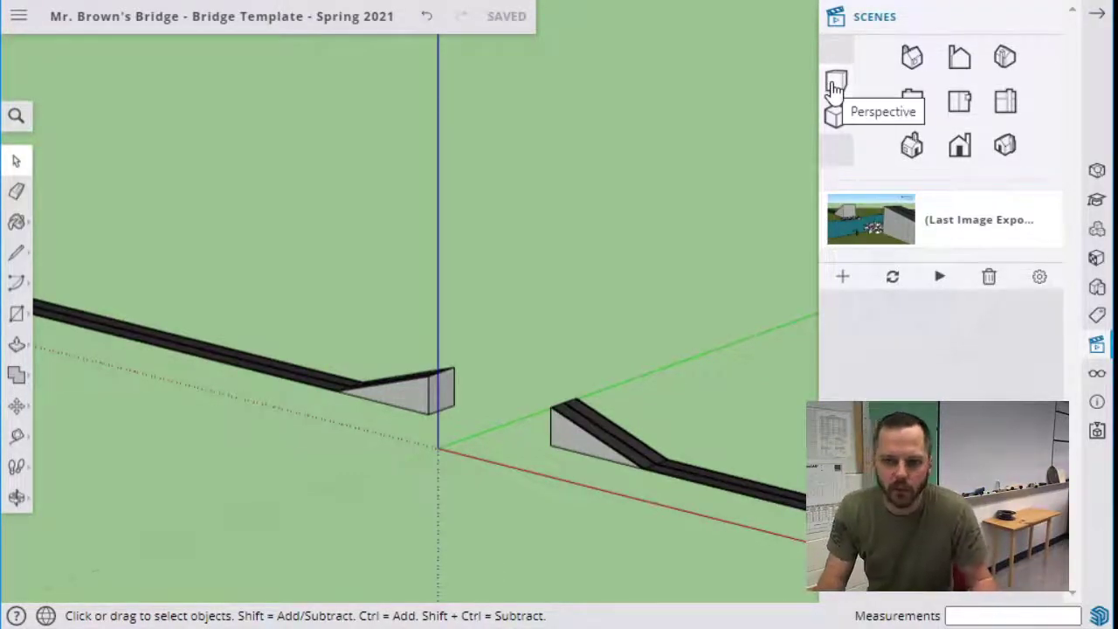
click(836, 83)
middle_drag(475, 509, 484, 477)
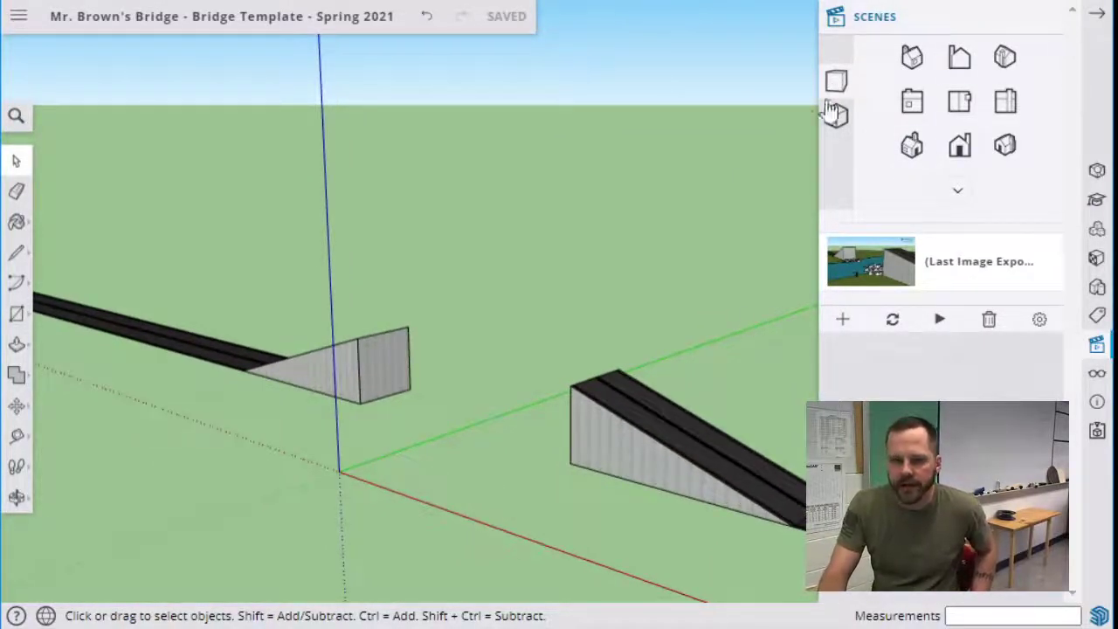
click(958, 190)
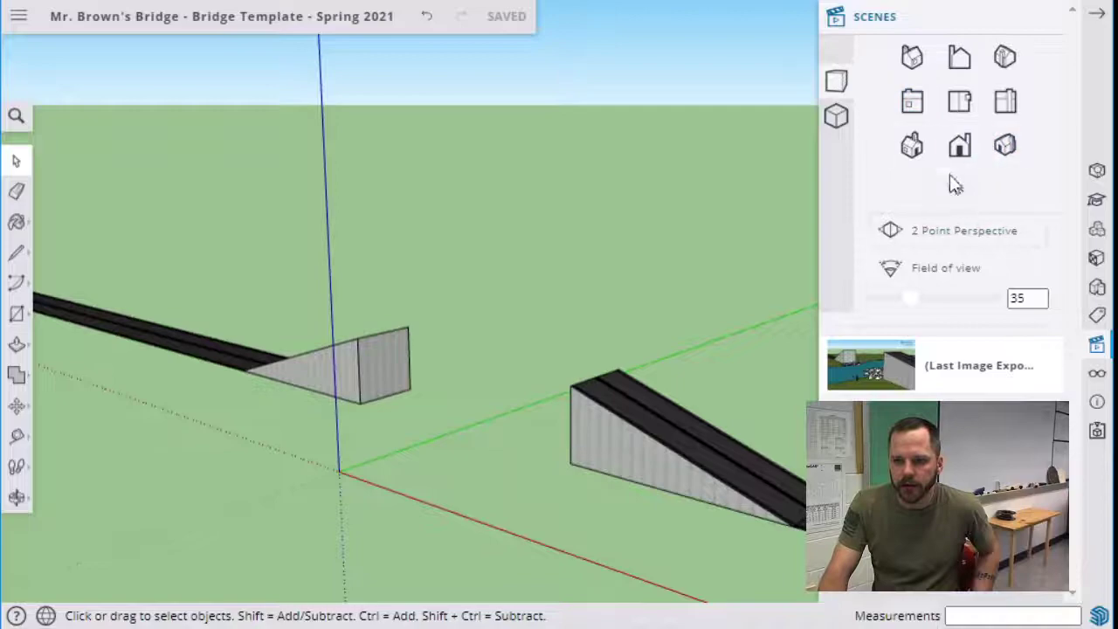
click(959, 189)
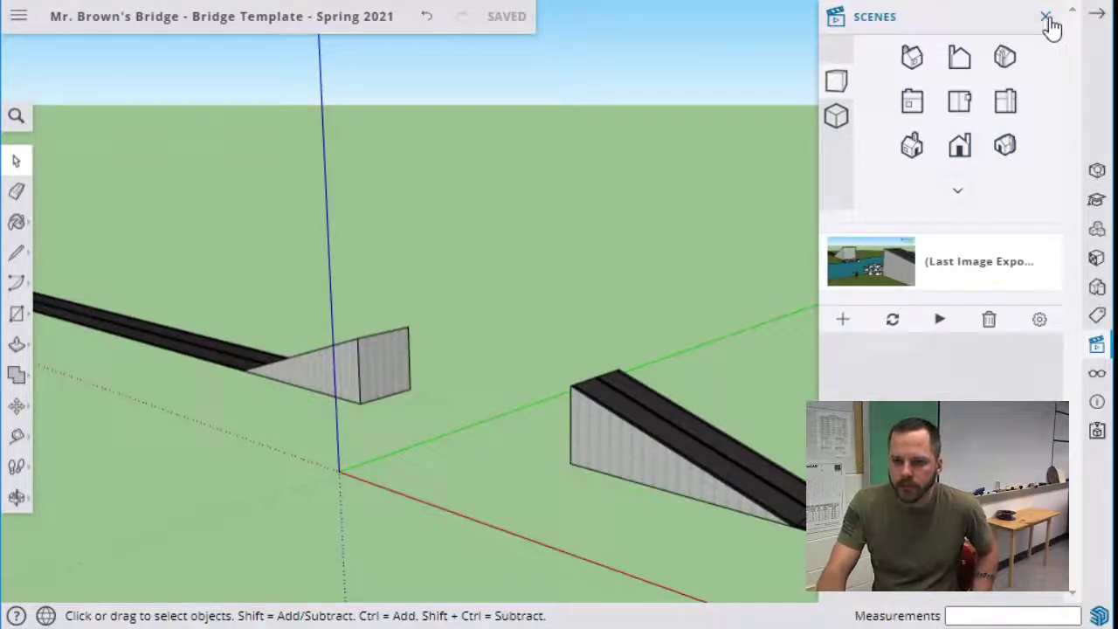
- Close the Scenes list and toggle Hidden Objects, Hidden Geometry and Axes on and off in Display settings
click(1046, 18)
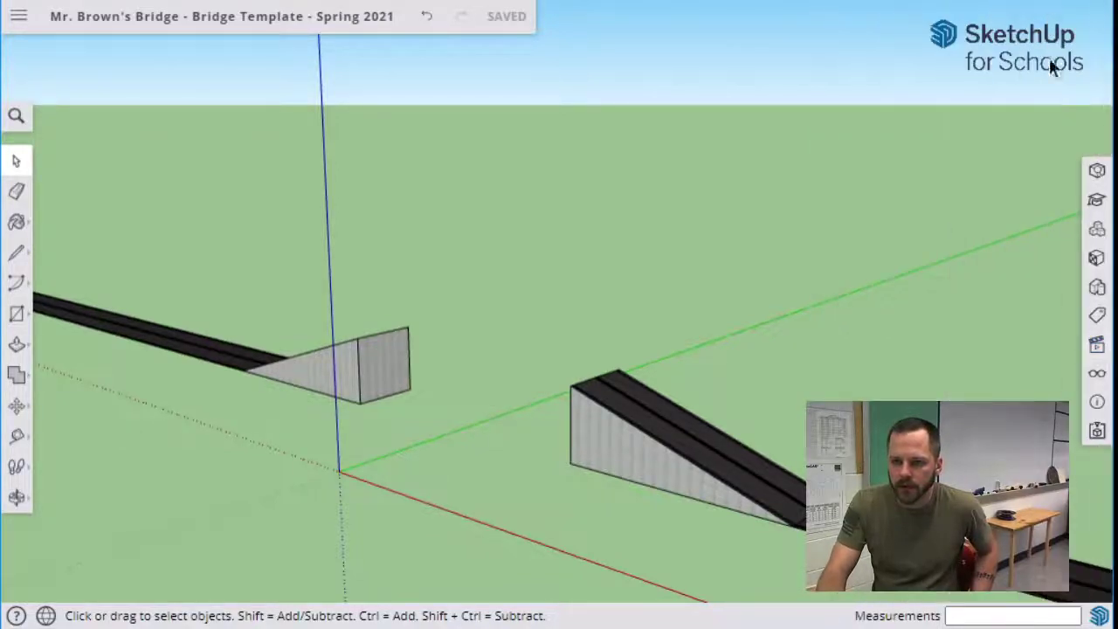
click(1096, 378)
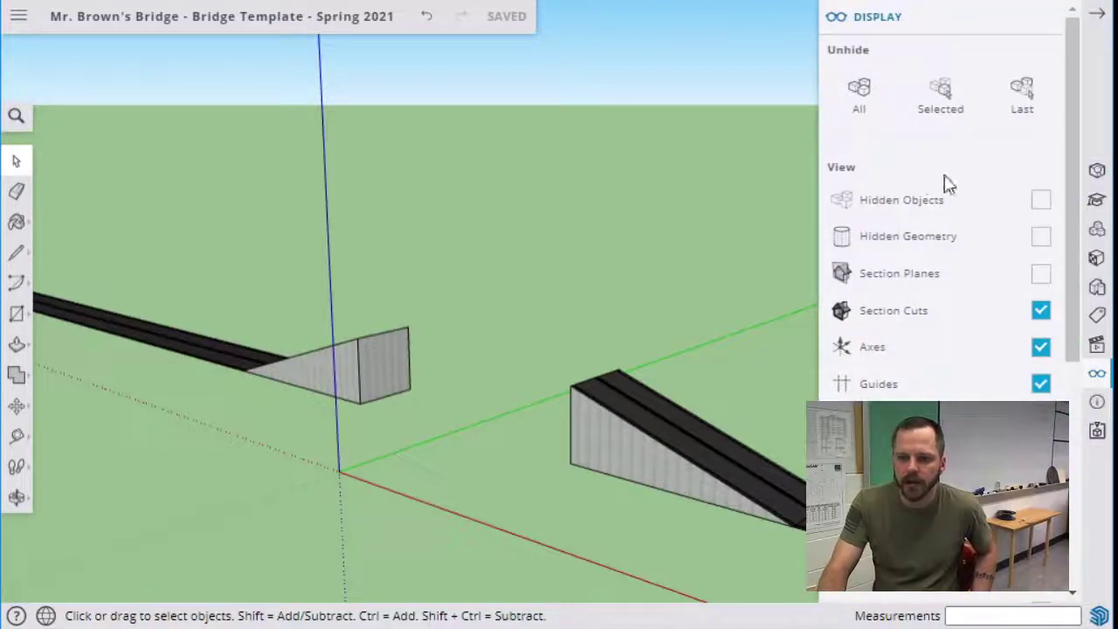
click(1042, 203)
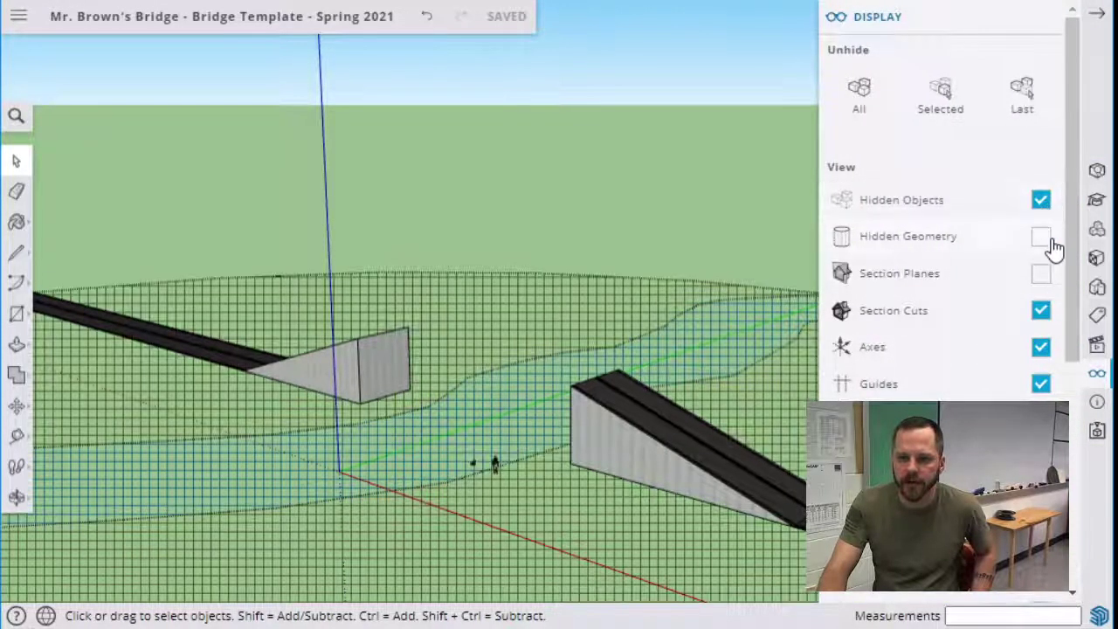
click(1042, 201)
click(1044, 240)
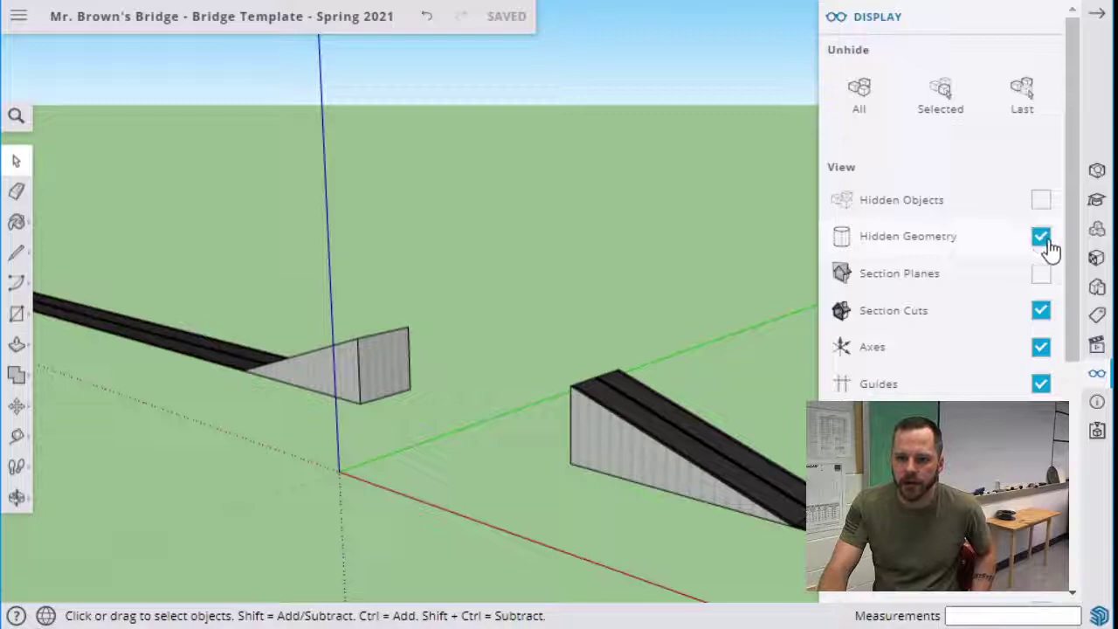
click(1044, 239)
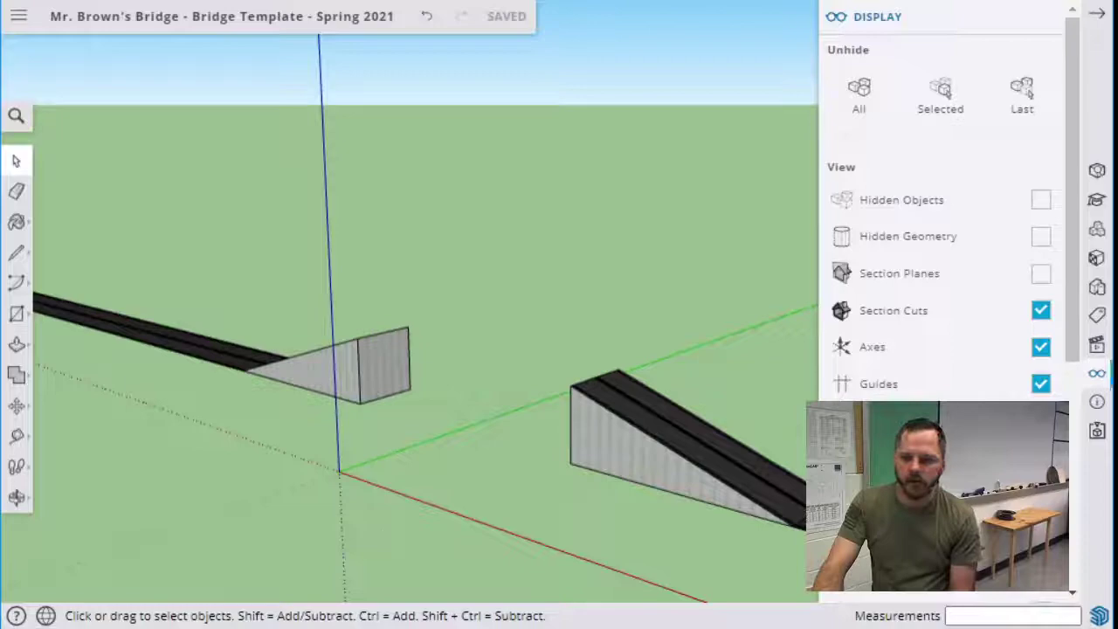
click(1042, 354)
click(1041, 351)
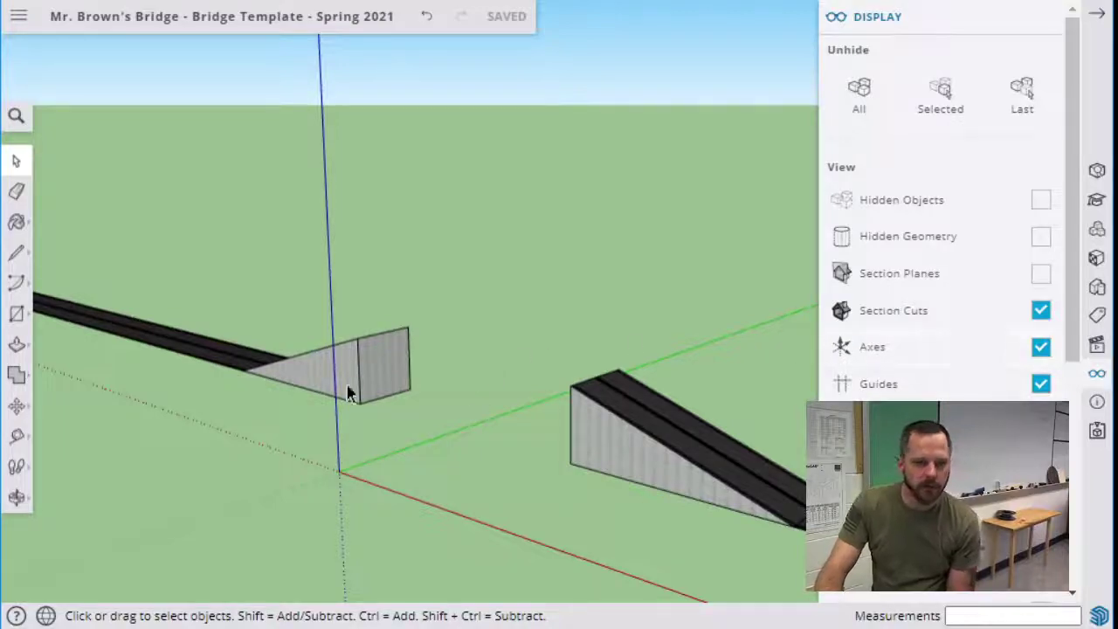
- Use the Tape Measure to pull a guide from the left wedge's end edge across its end face
click(18, 440)
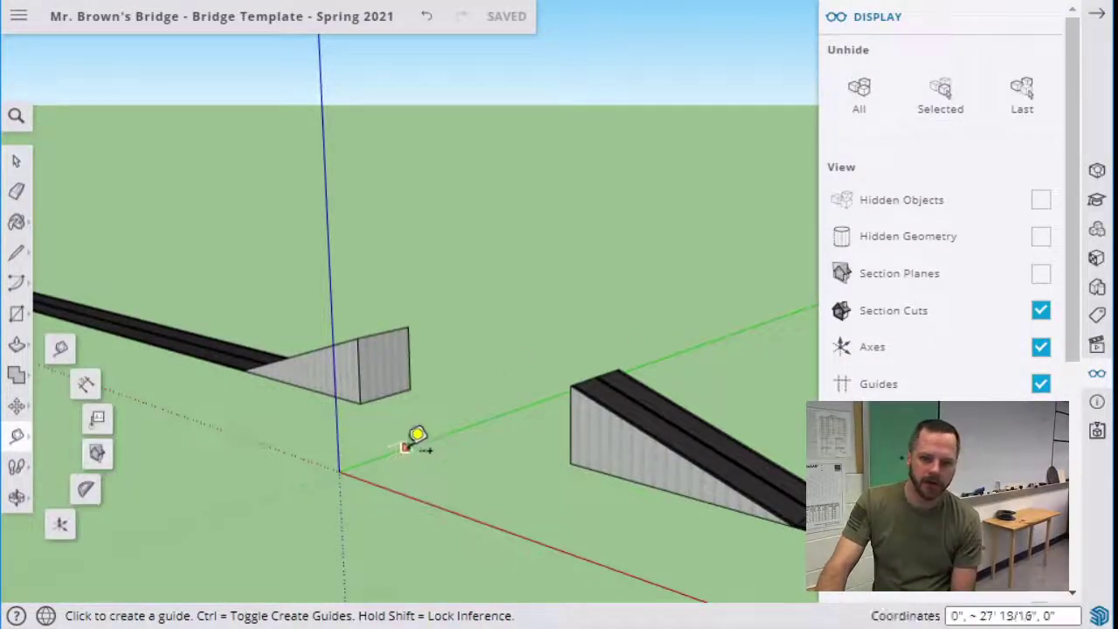
scroll(417, 437, up, 4)
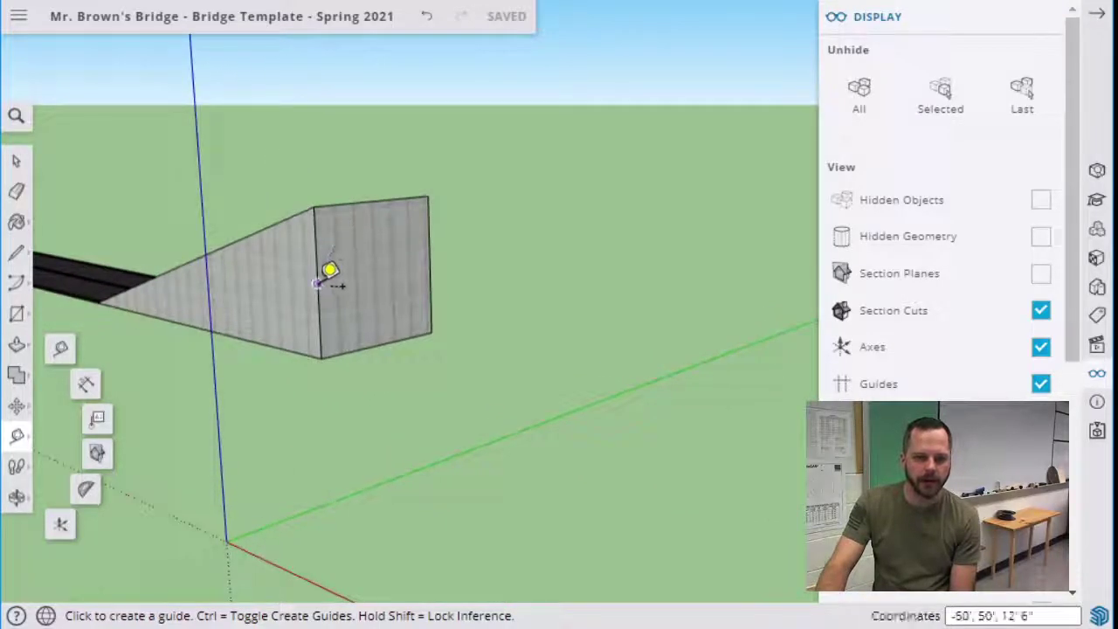
click(317, 282)
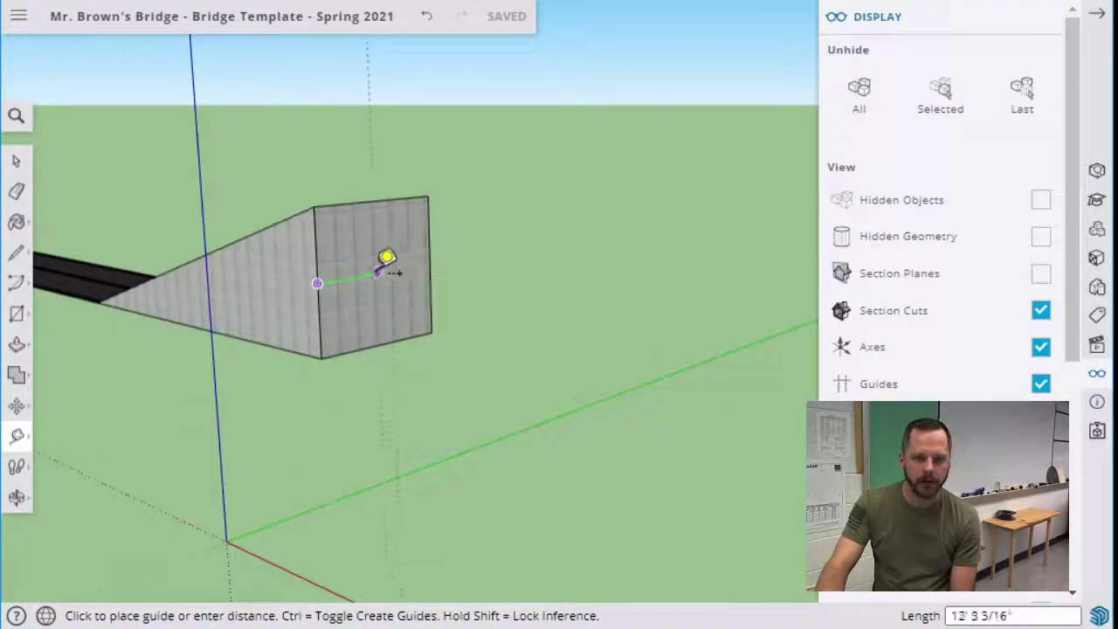
click(393, 191)
middle_drag(424, 375, 370, 149)
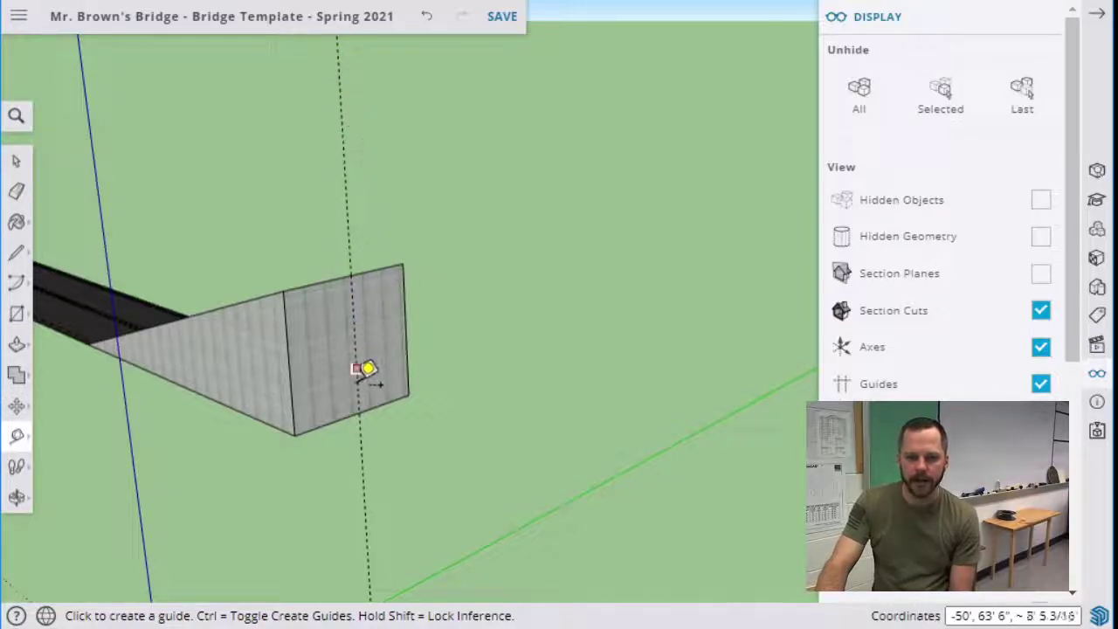
- Draw lines from the end face's upper-left corner to the guide's bottom point and up to the upper-right corner, then undo to restore the guide
click(16, 253)
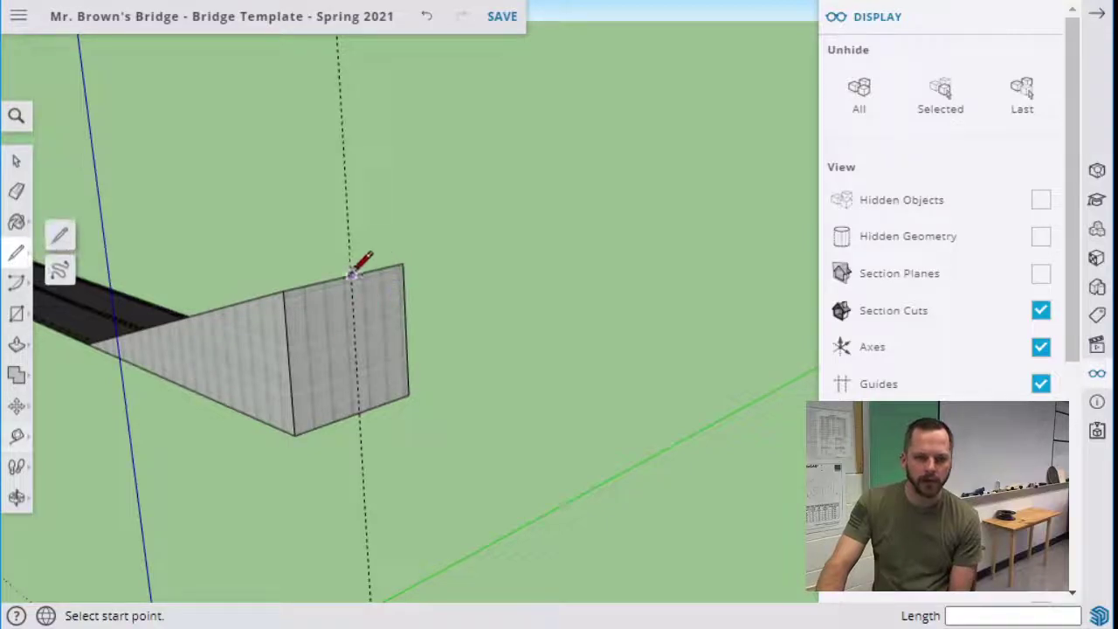
click(283, 290)
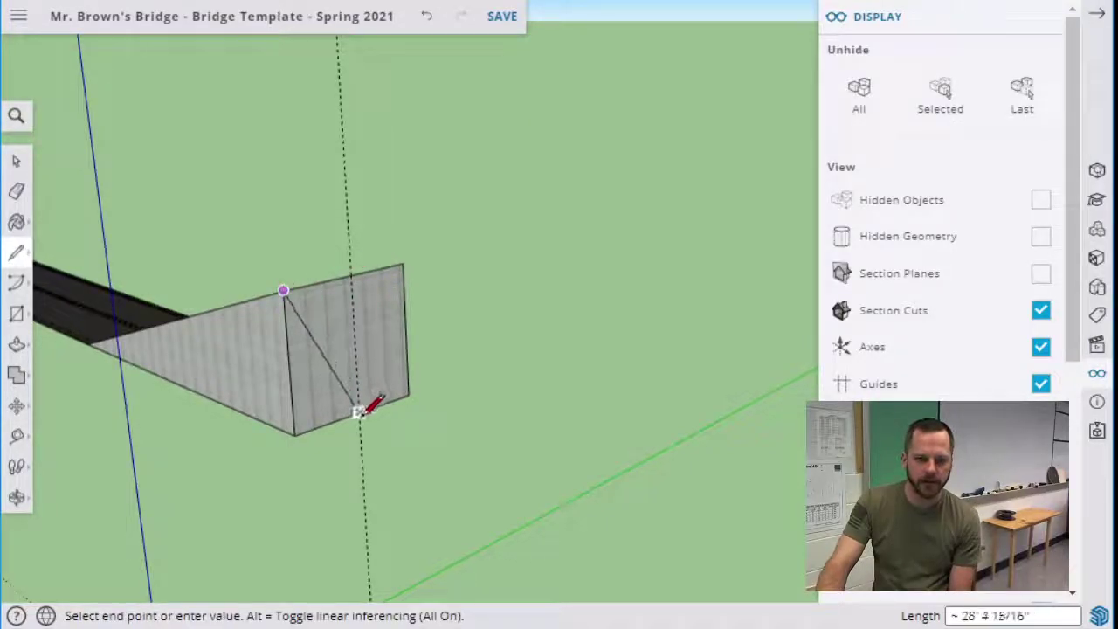
click(358, 411)
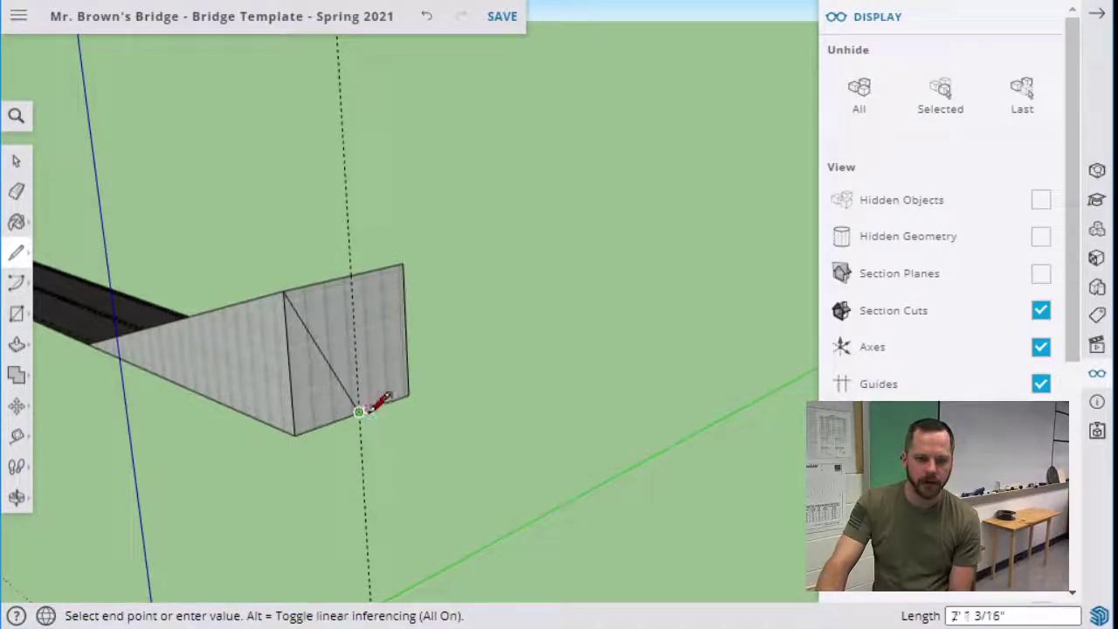
click(403, 263)
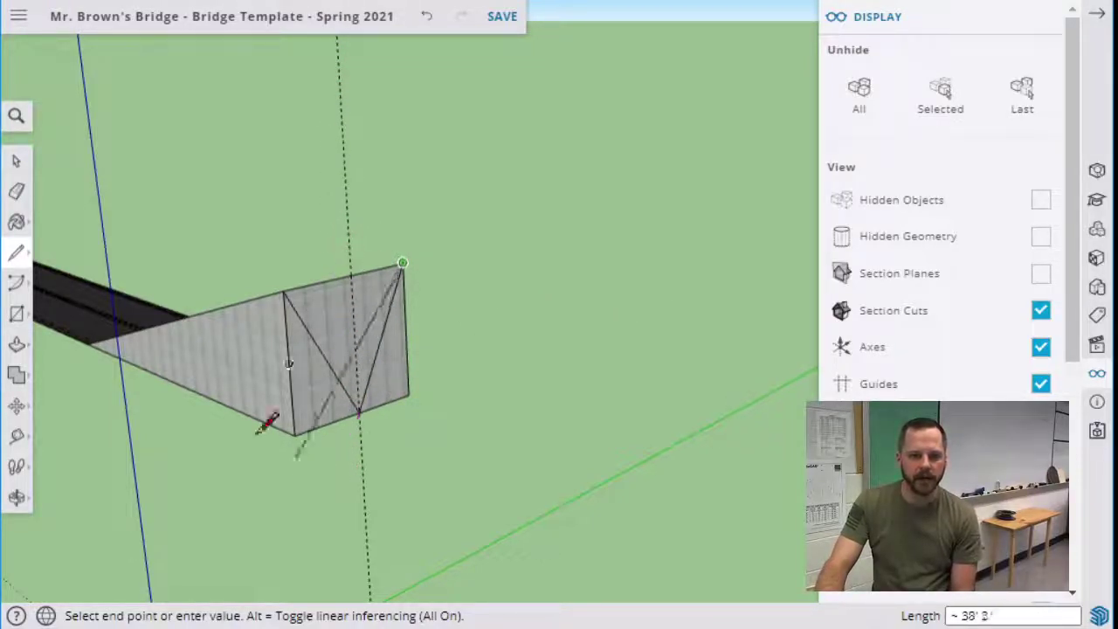
click(16, 161)
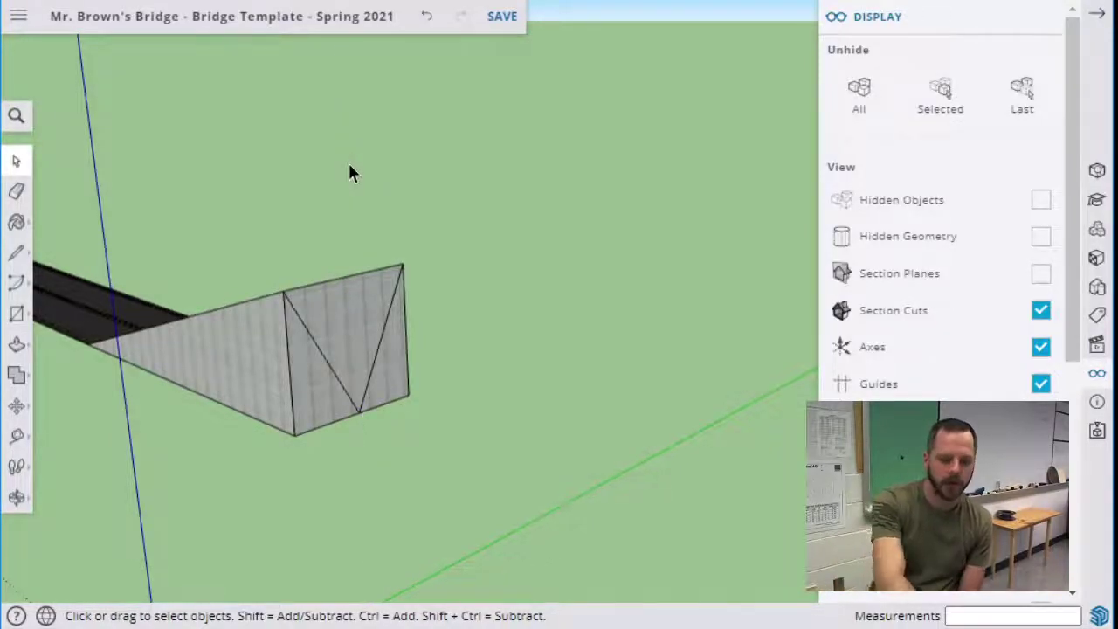
key(ctrl+z)
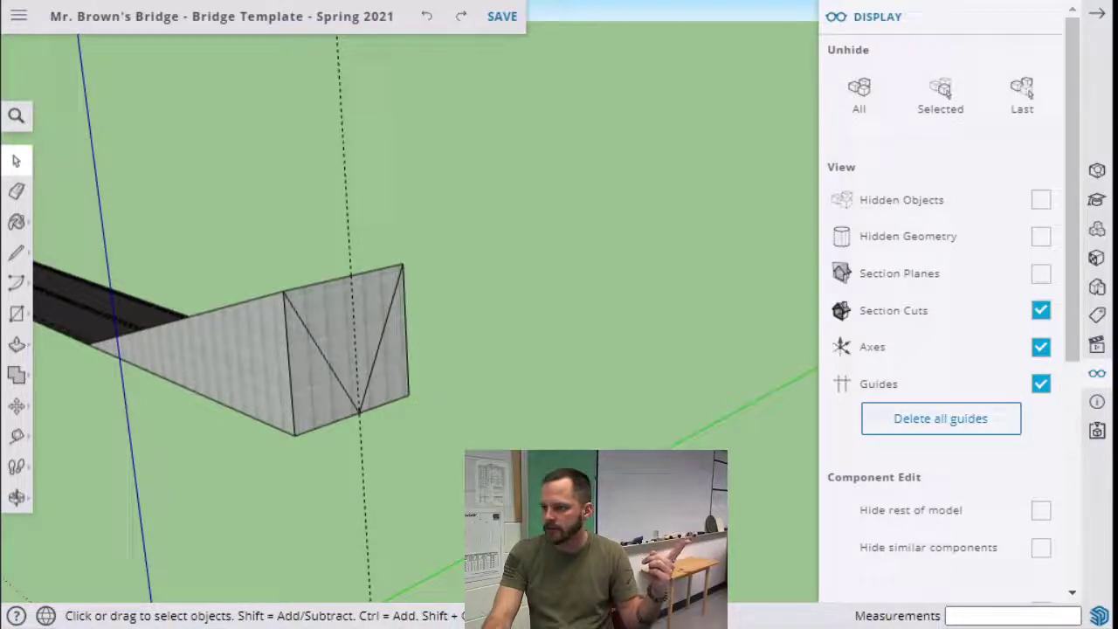
- Toggle Guides off and on a few times, then use Delete all guides
click(1041, 385)
click(1045, 387)
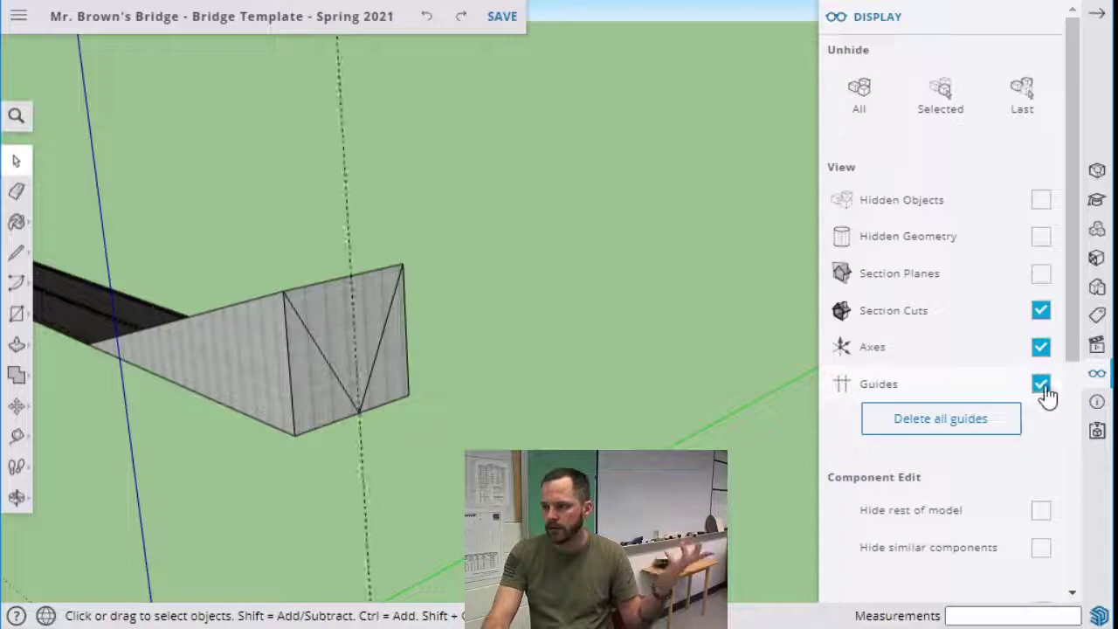
click(1045, 387)
click(1045, 387)
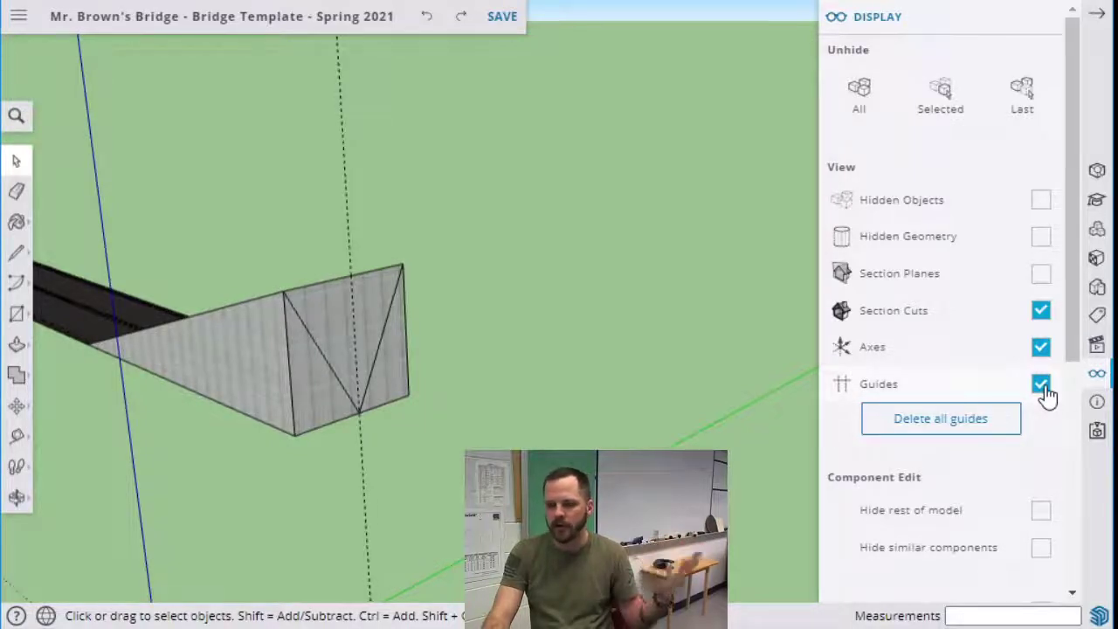
click(1043, 387)
click(1044, 387)
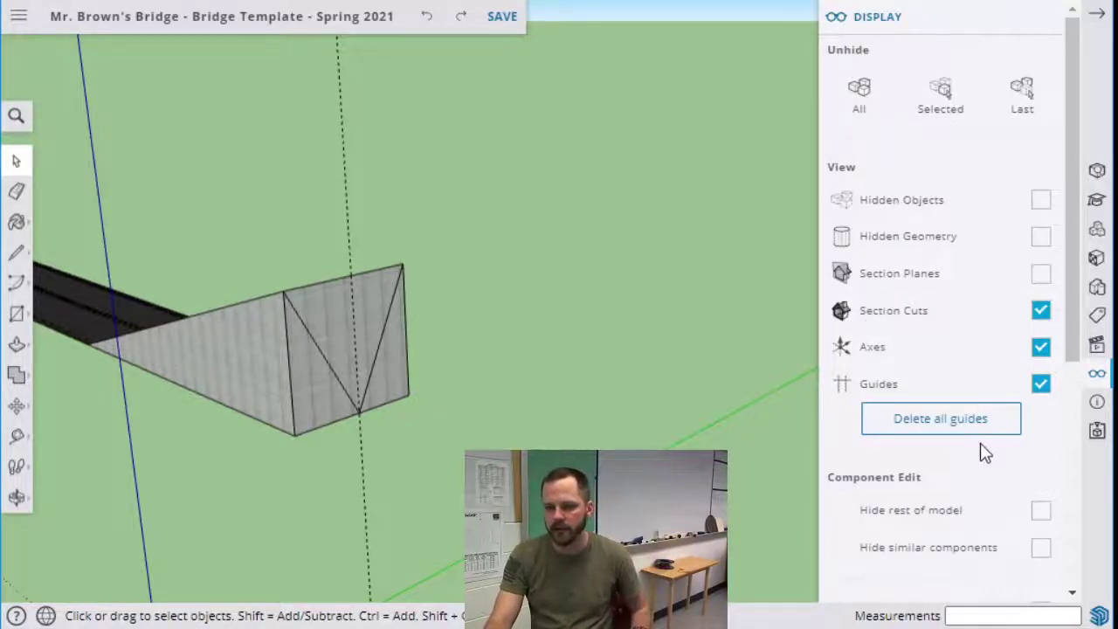
click(960, 423)
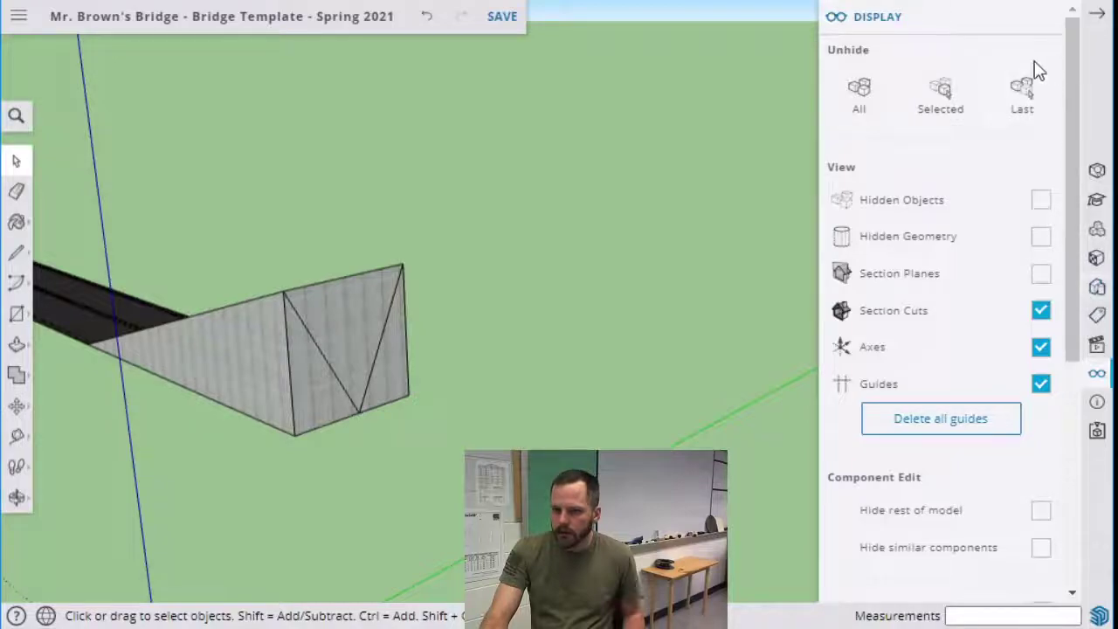
- Close Display settings, open Components, and search the 3D Warehouse for car models
click(1096, 12)
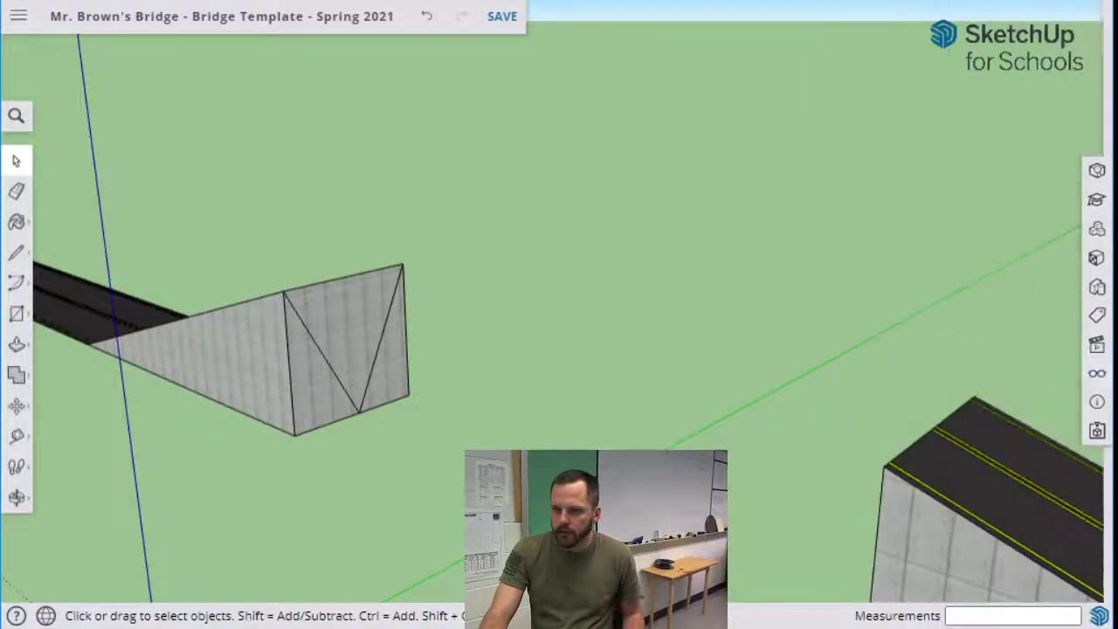
click(1097, 231)
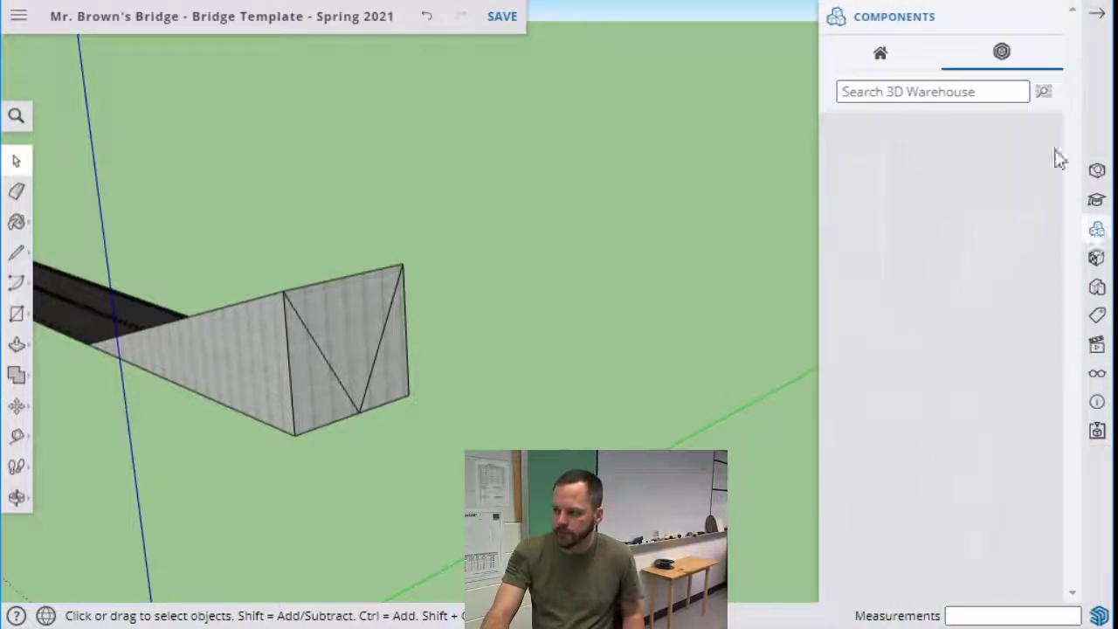
click(946, 96)
text(car)
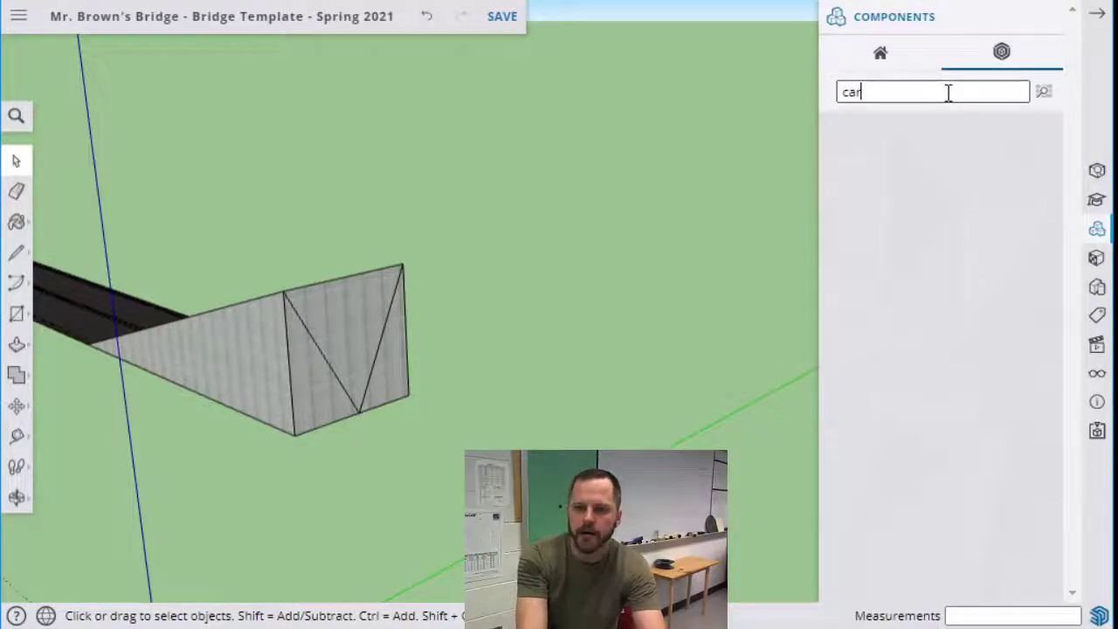
key(Return)
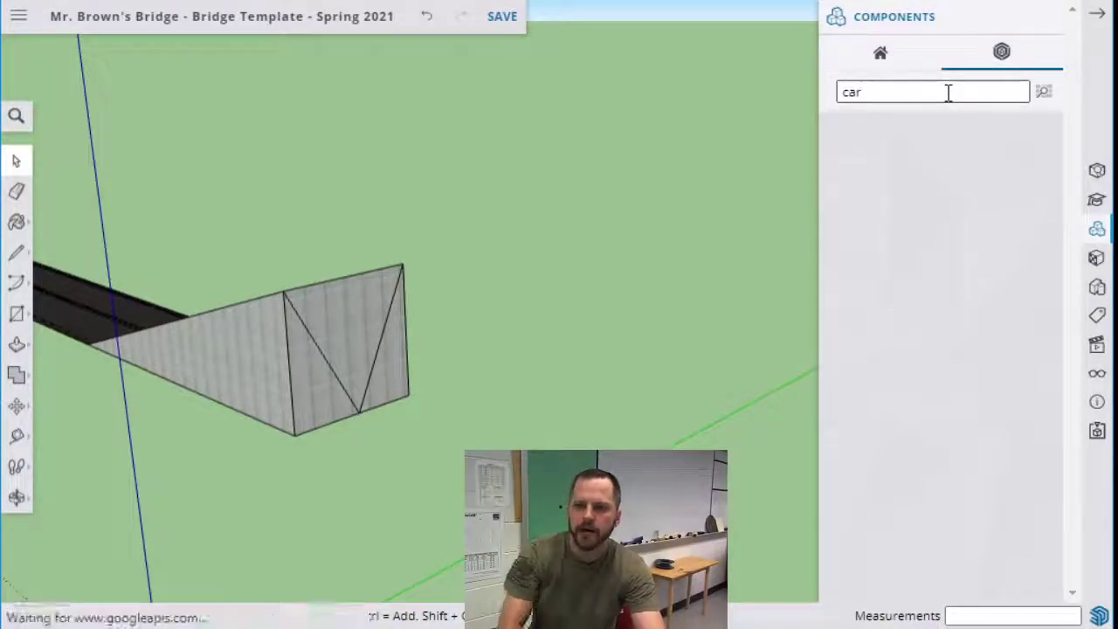
scroll(996, 250, down, 5)
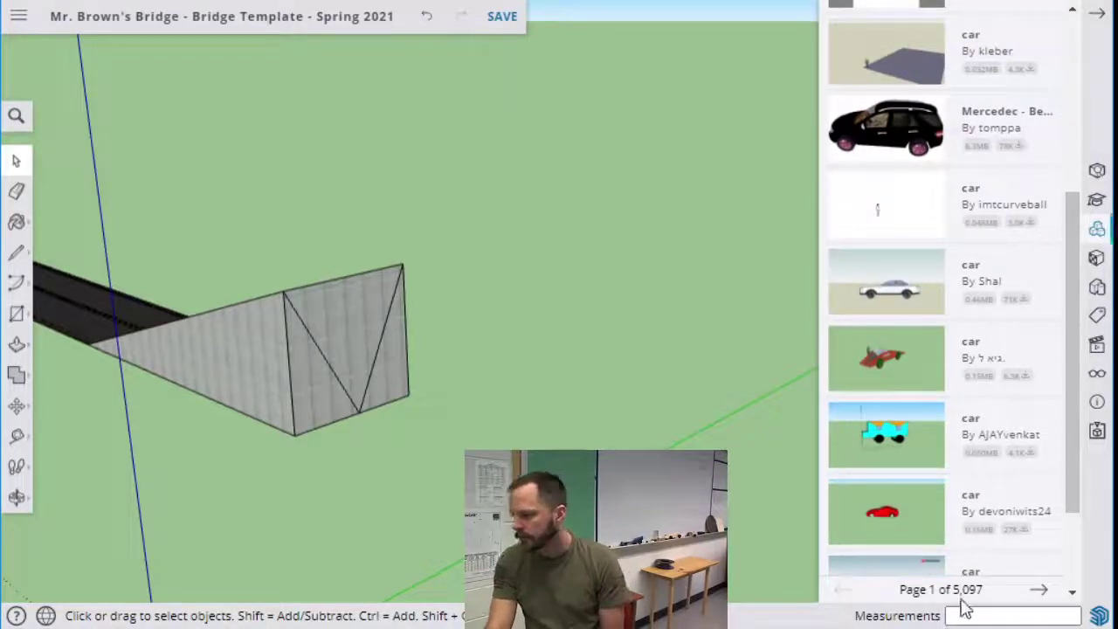
scroll(976, 425, down, 2)
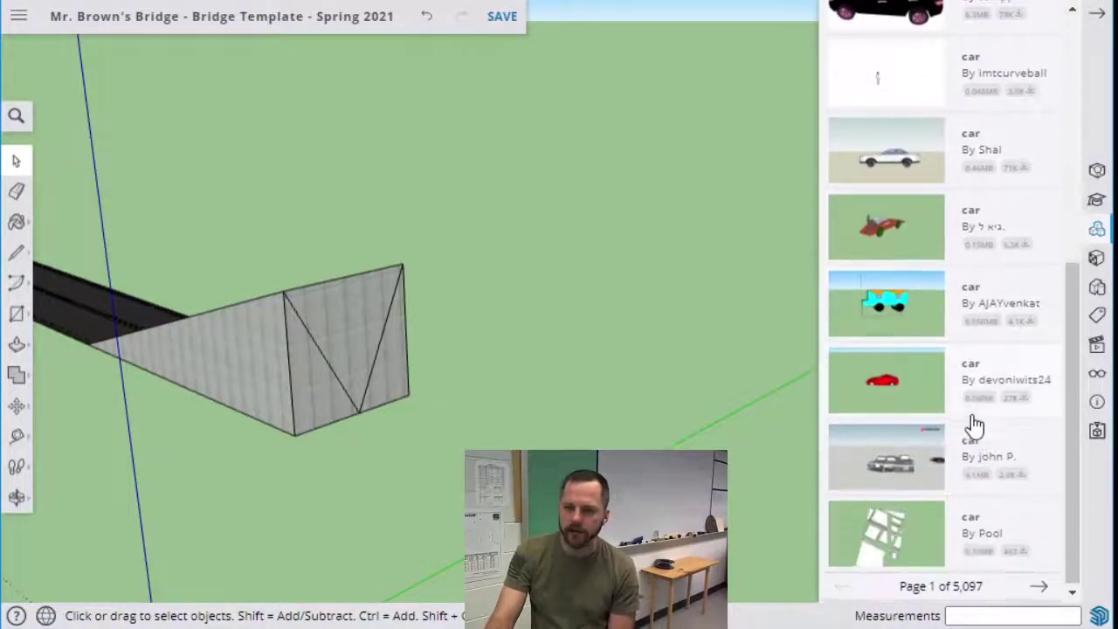
scroll(929, 472, up, 6)
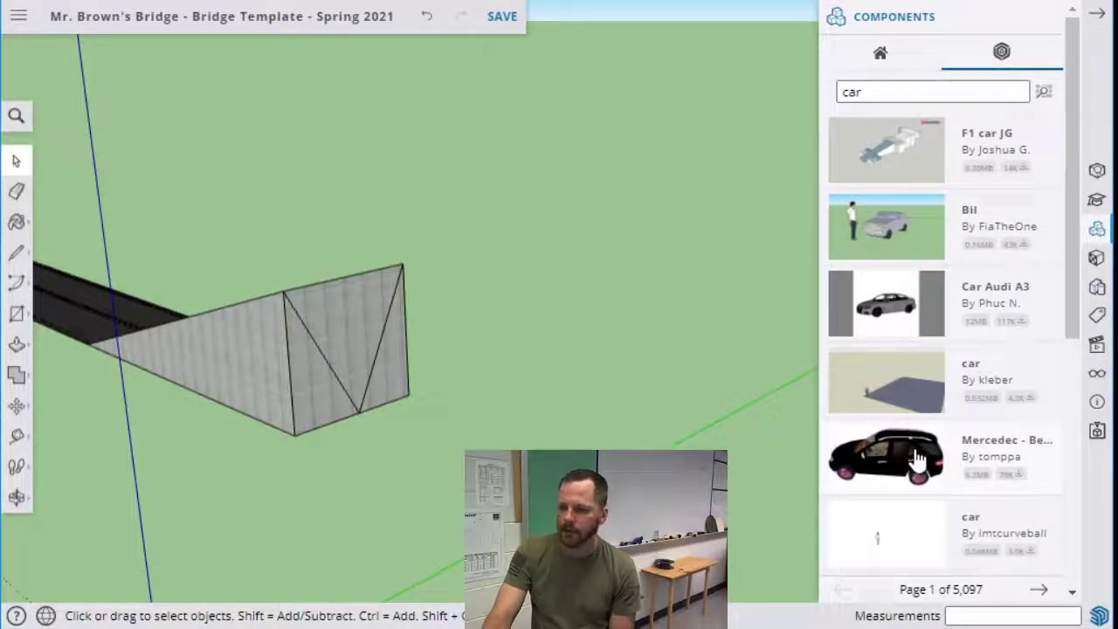
- Insert the black SUV beside the ramp, delete it, and reopen a fresh Components browser
click(918, 459)
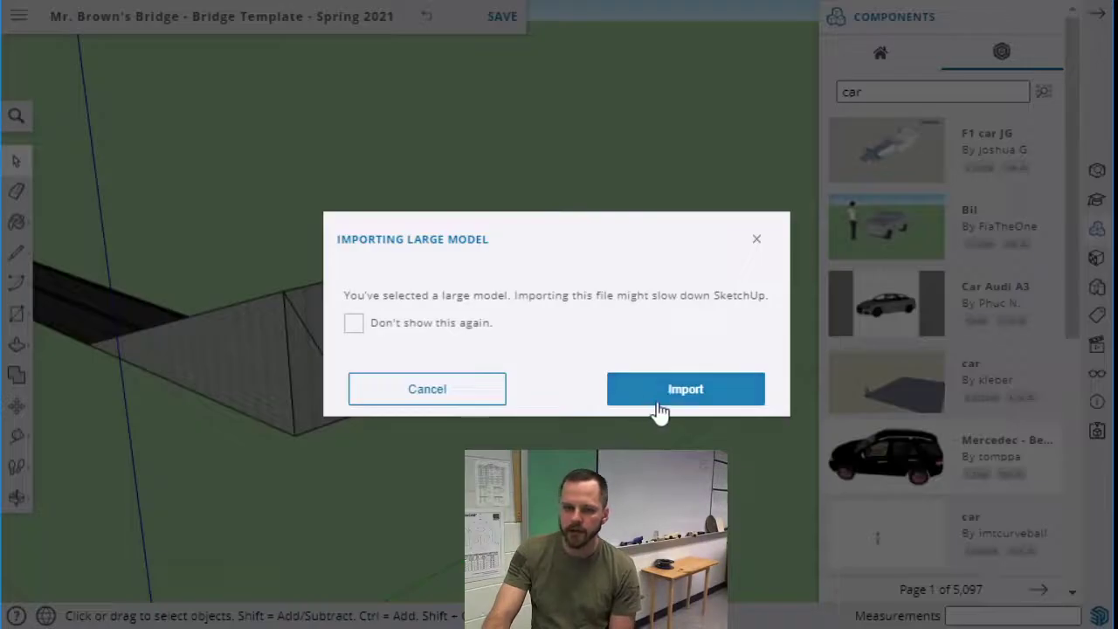
click(705, 399)
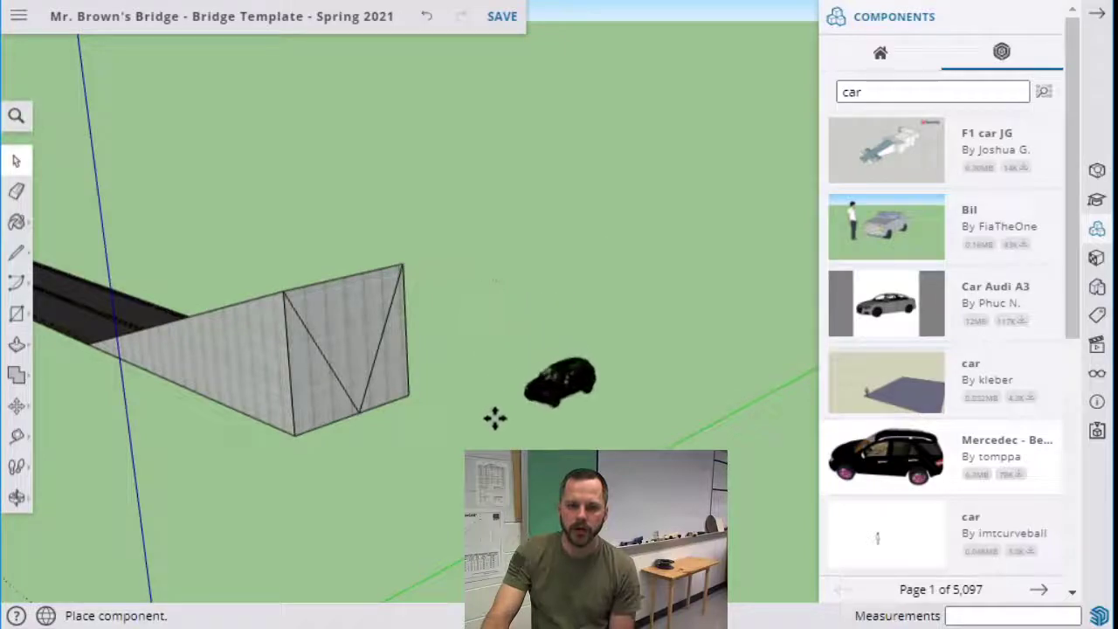
click(522, 423)
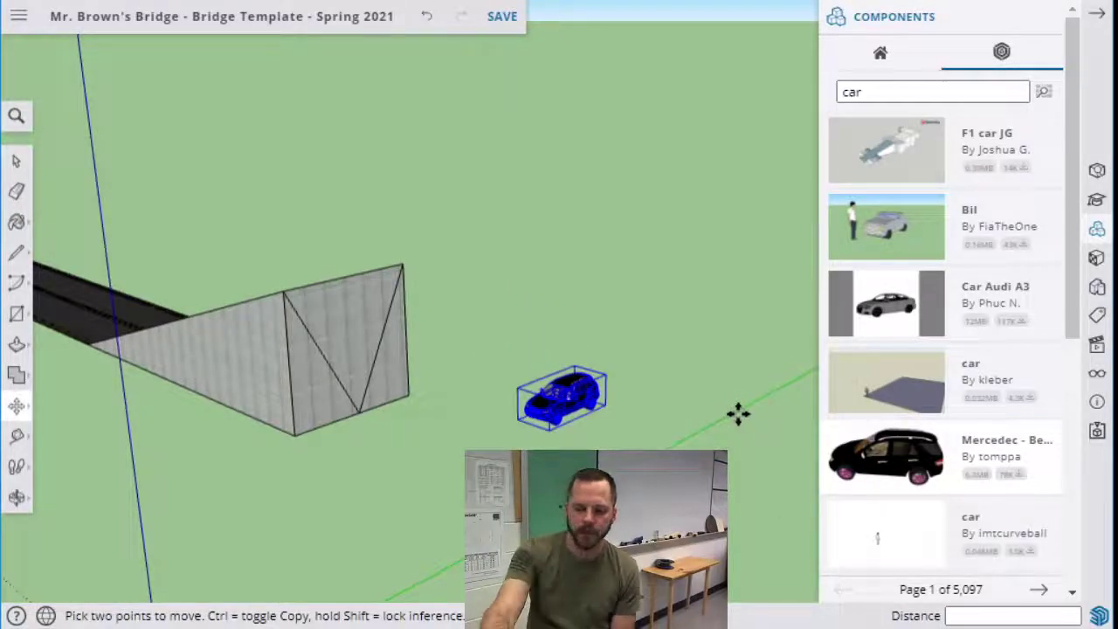
key(Delete)
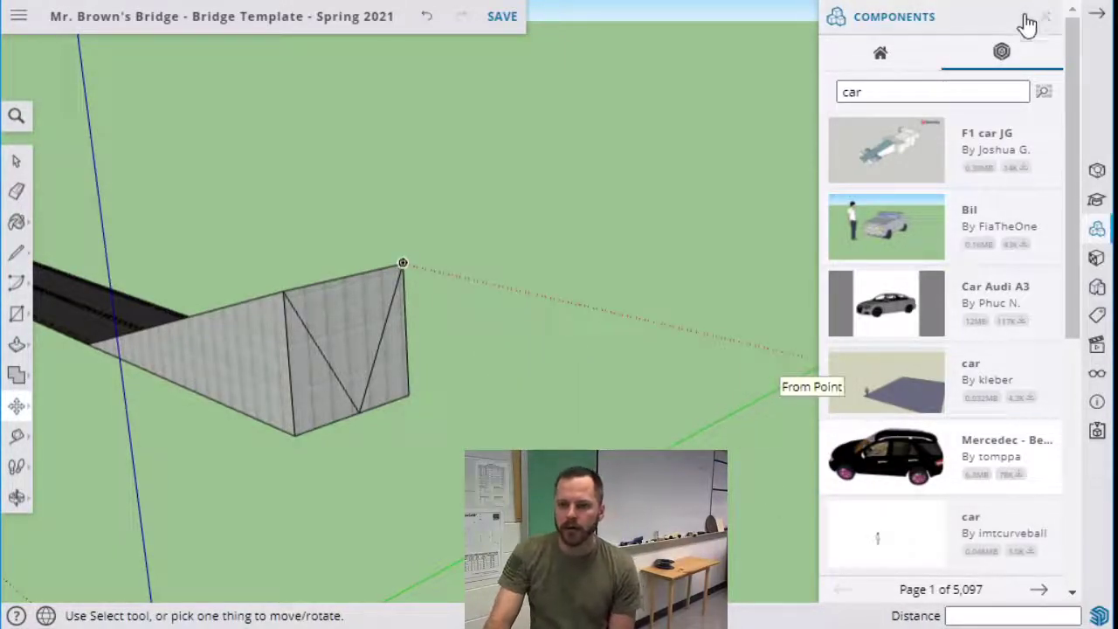
click(1097, 14)
click(1099, 232)
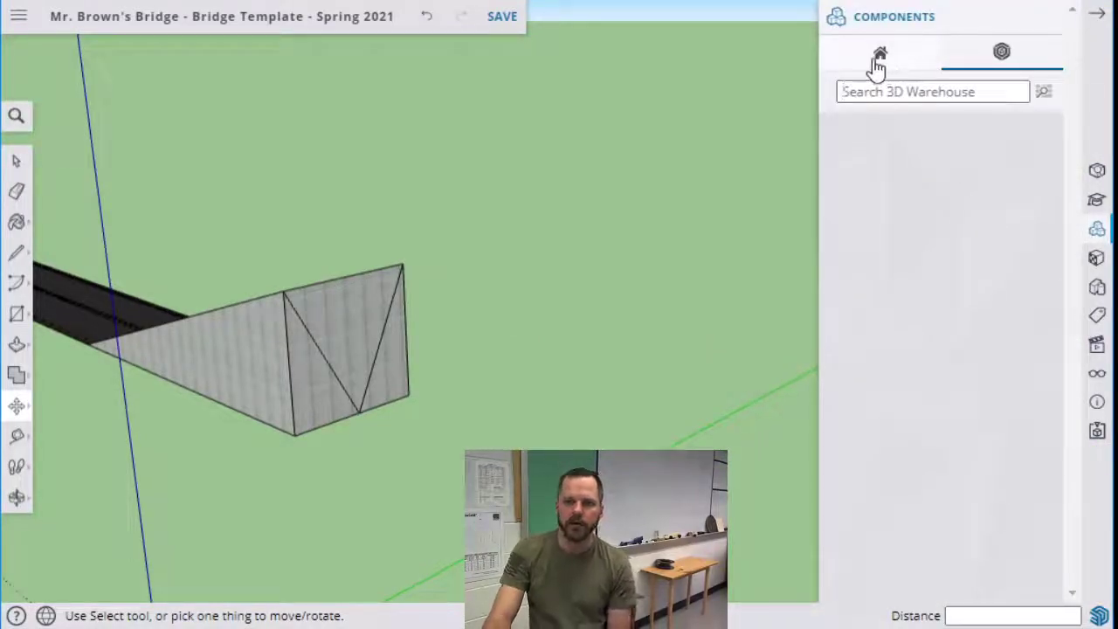
- From the In Model components, place a Bridge Ramp copy right of the first ramp, then close Components
click(879, 57)
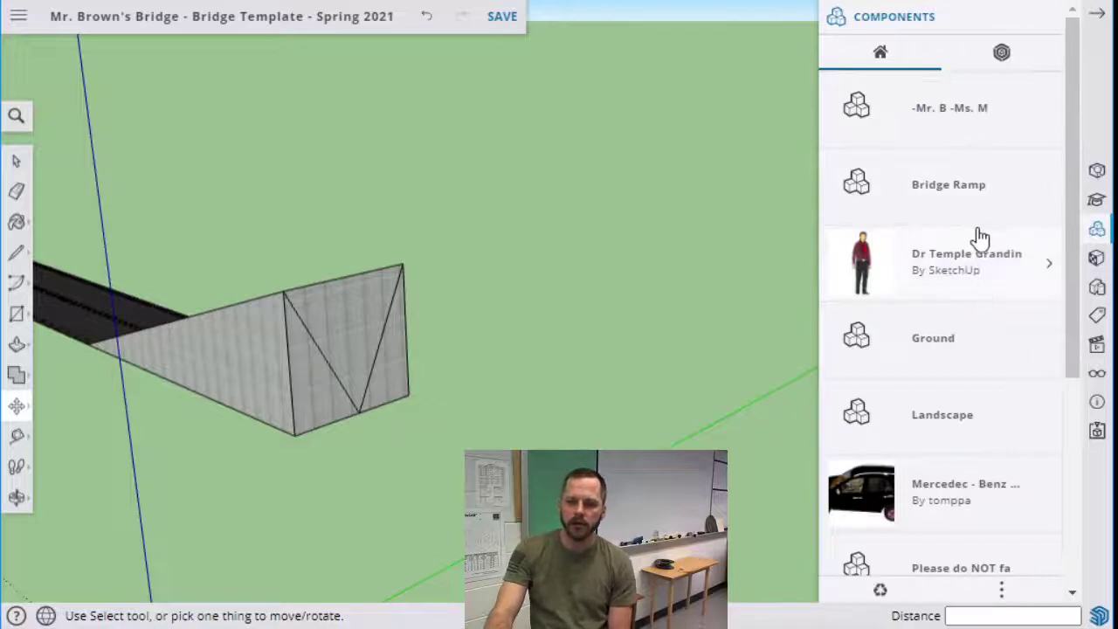
scroll(919, 324, down, 3)
scroll(949, 300, down, 1)
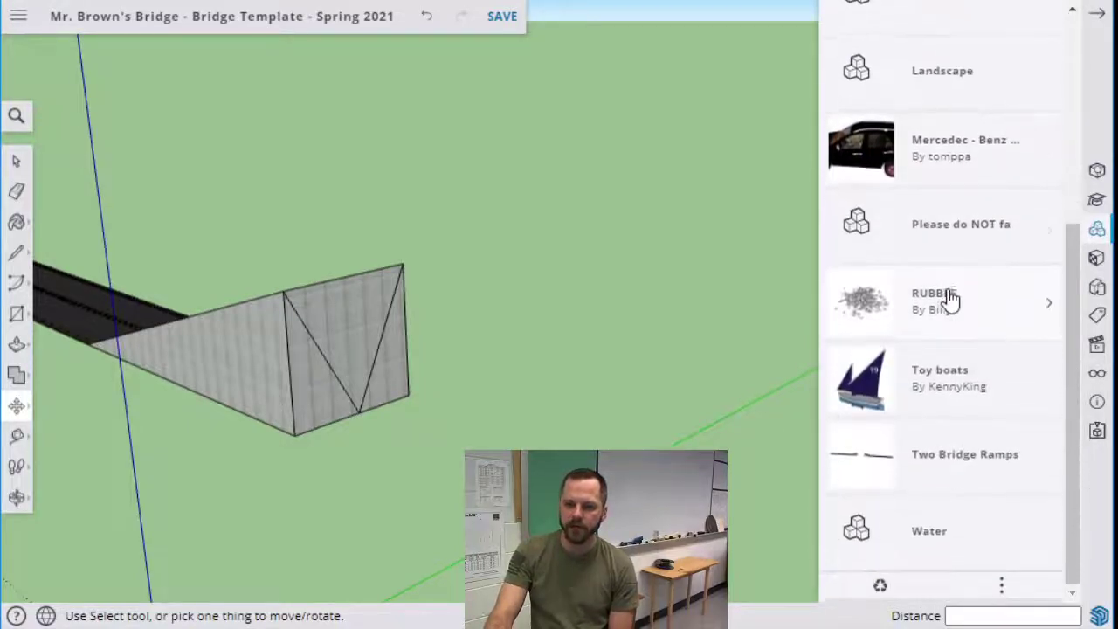
scroll(955, 347, up, 5)
scroll(951, 344, down, 5)
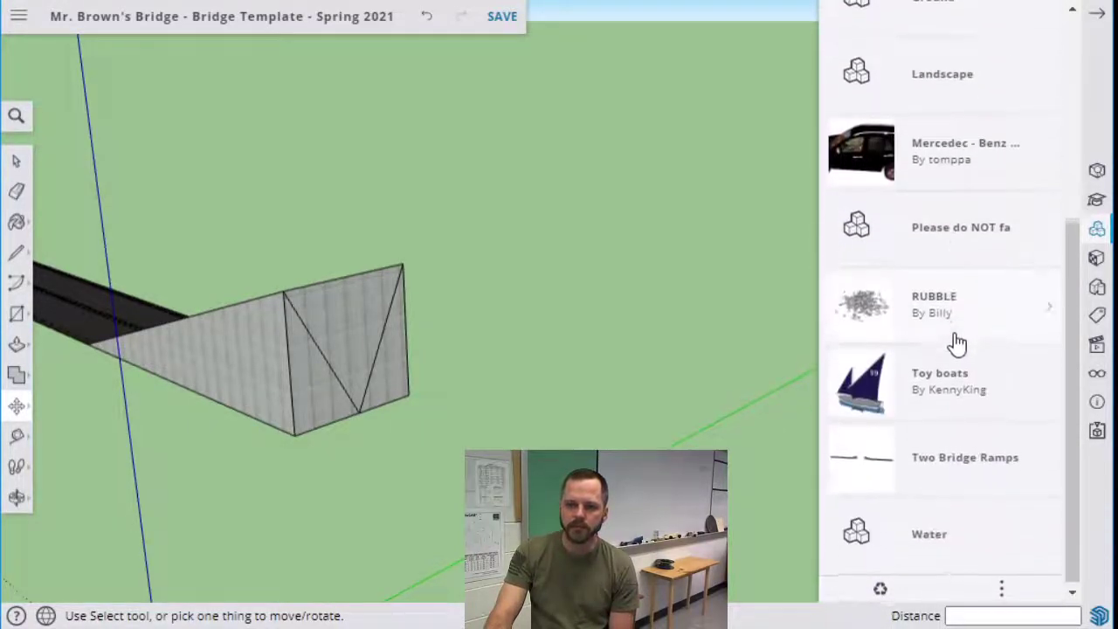
scroll(956, 340, up, 5)
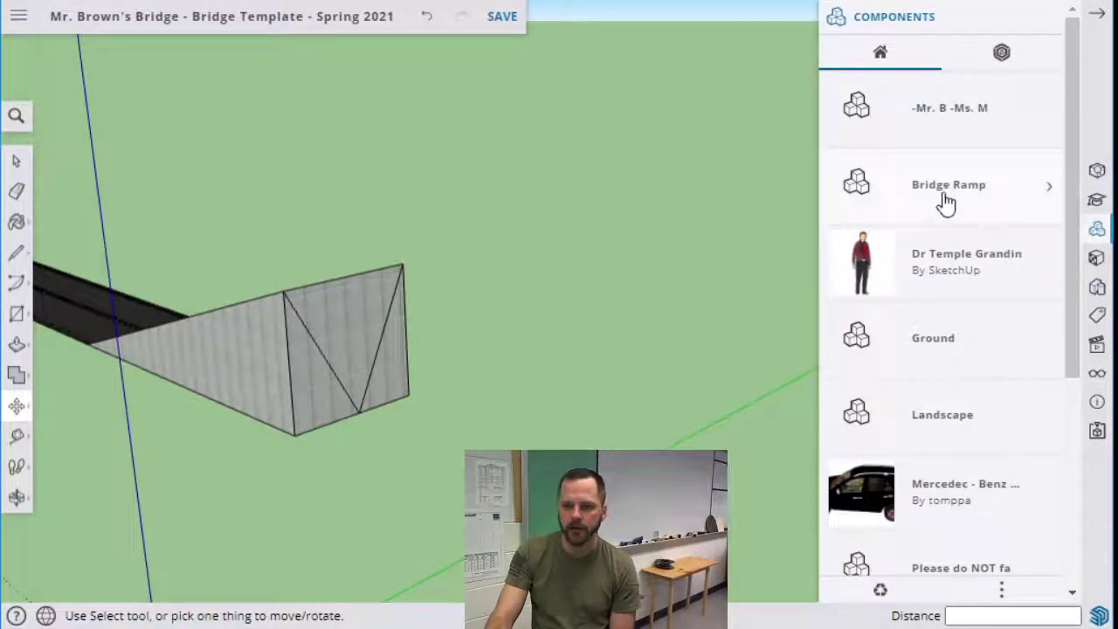
click(947, 203)
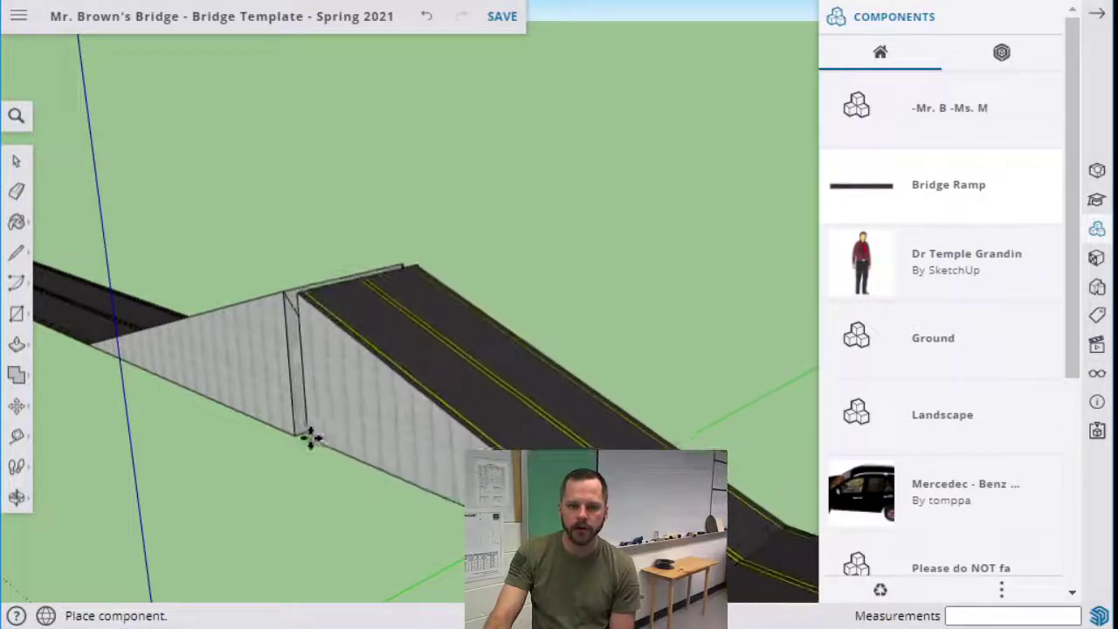
click(554, 377)
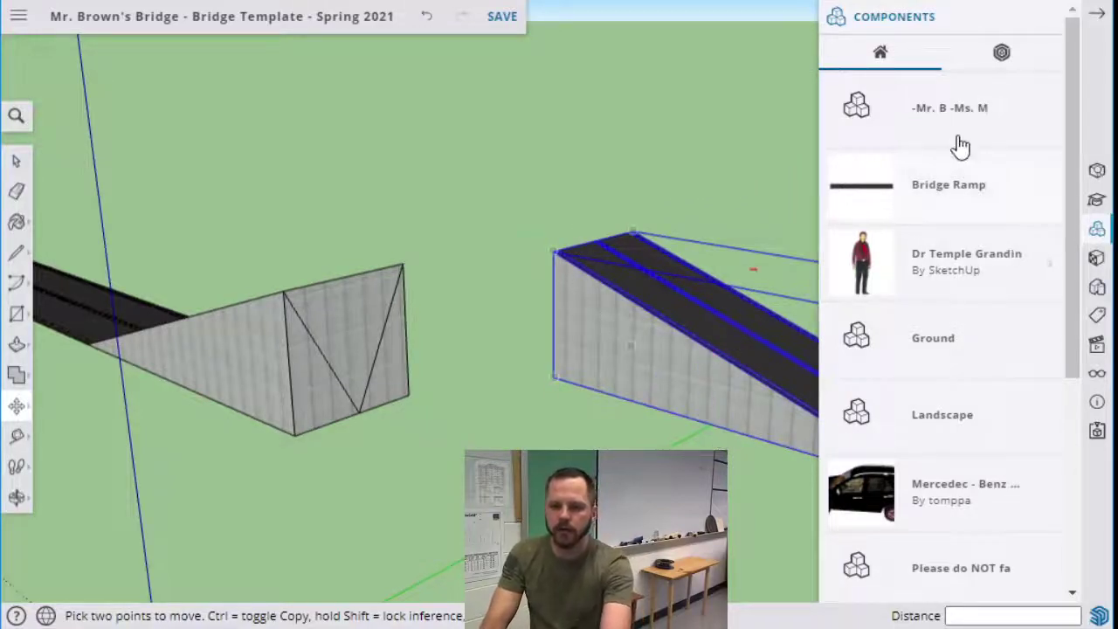
key(Escape)
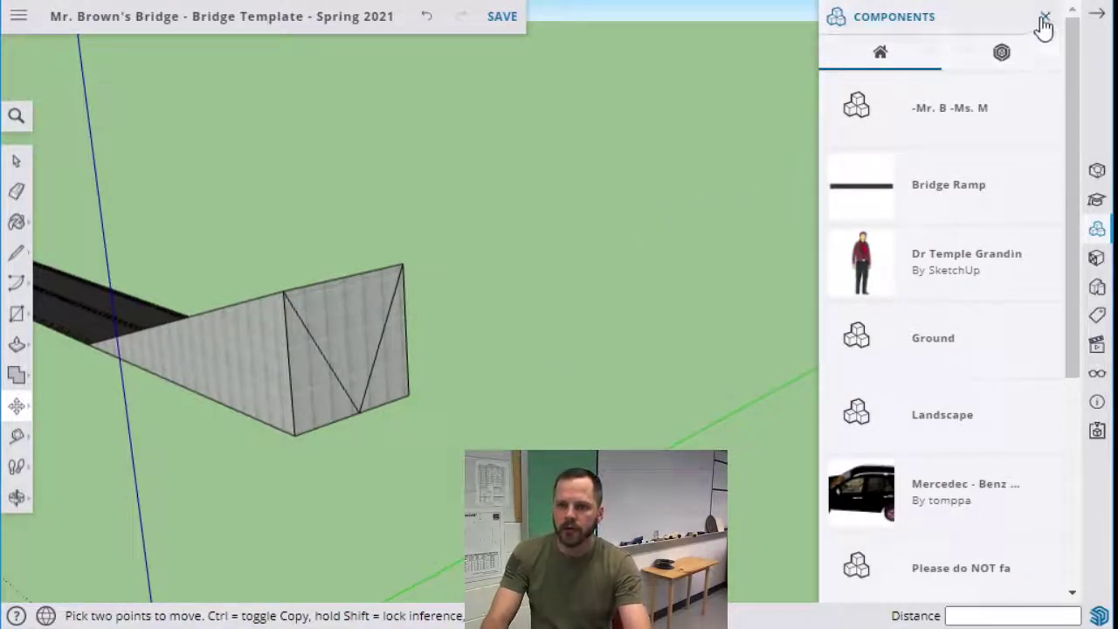
click(1045, 20)
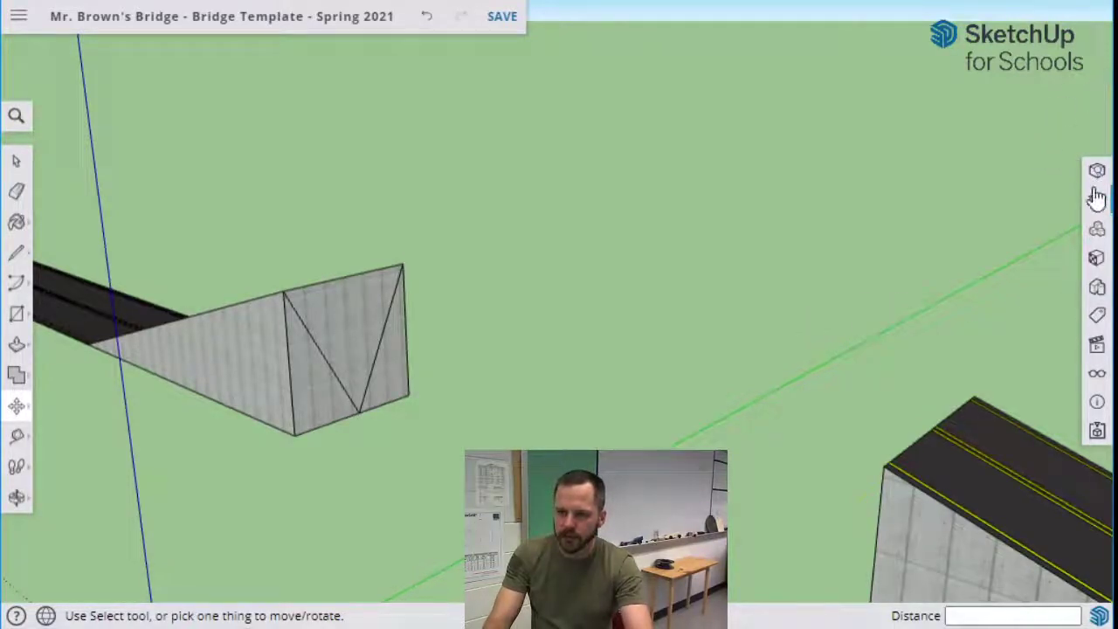
click(1096, 409)
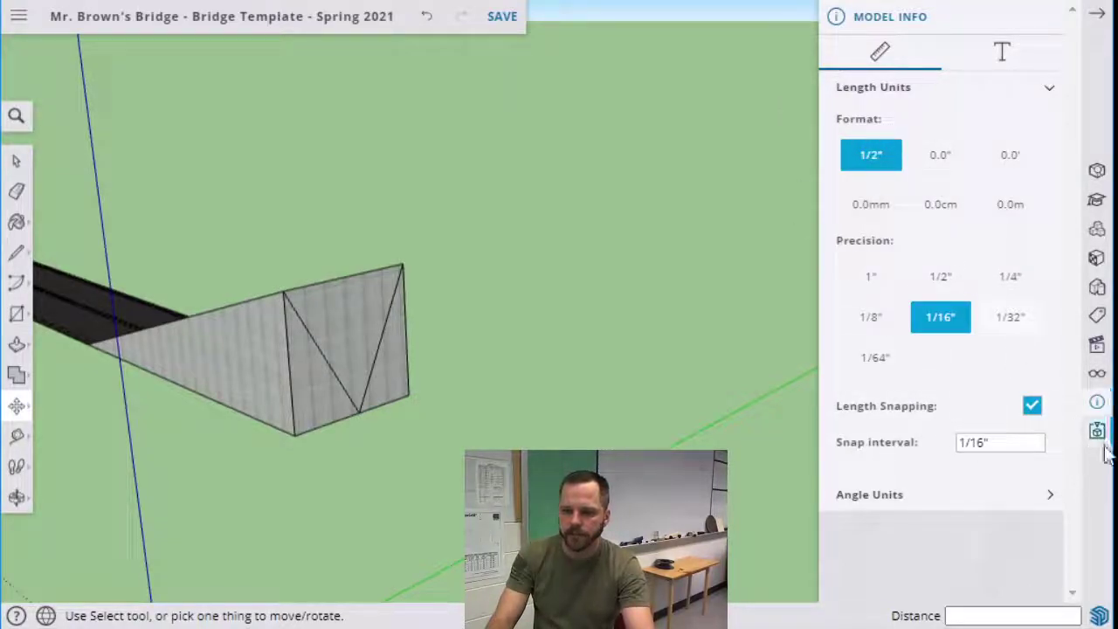
click(1053, 17)
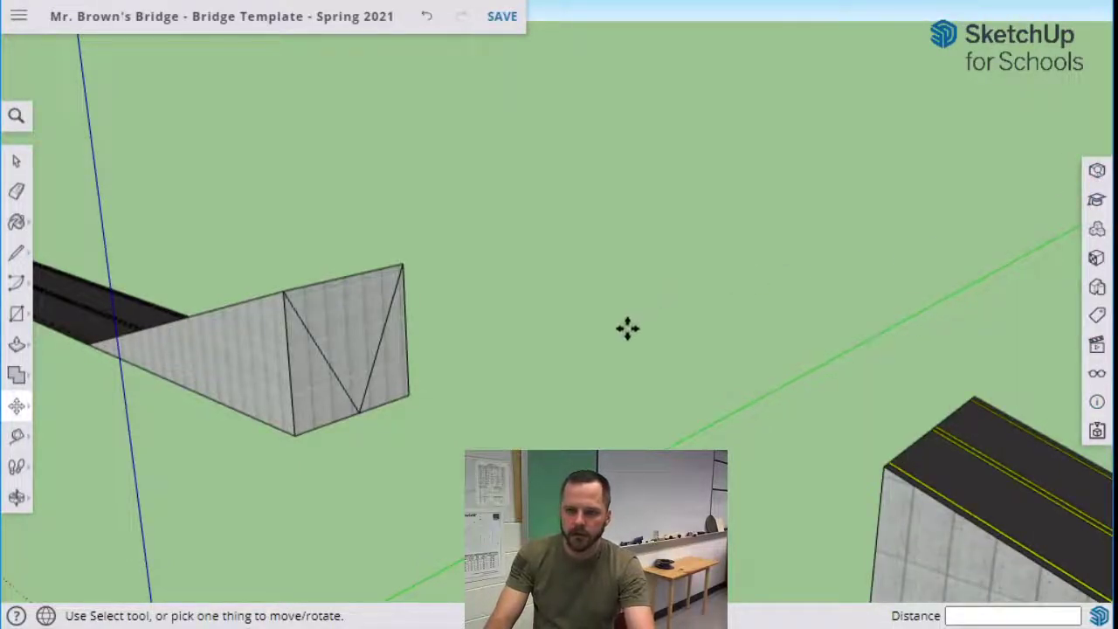
- Select the first ramp and its diagonal end edge, then orbit until both ramp ends face each other
middle_drag(626, 327, 563, 378)
click(16, 162)
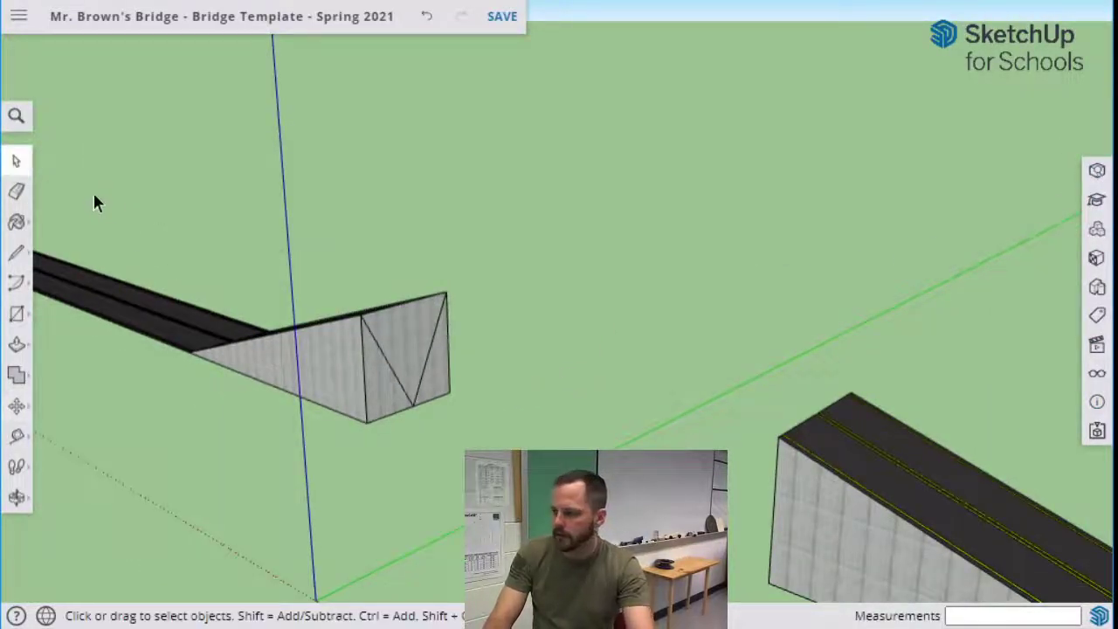
click(422, 372)
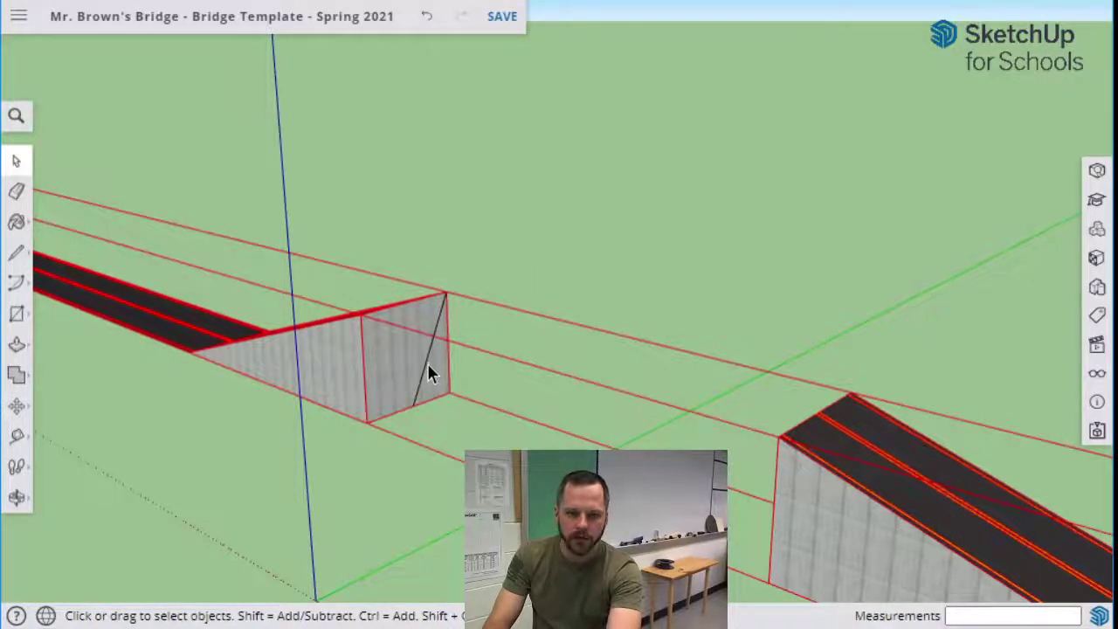
click(427, 379)
middle_drag(577, 476, 479, 340)
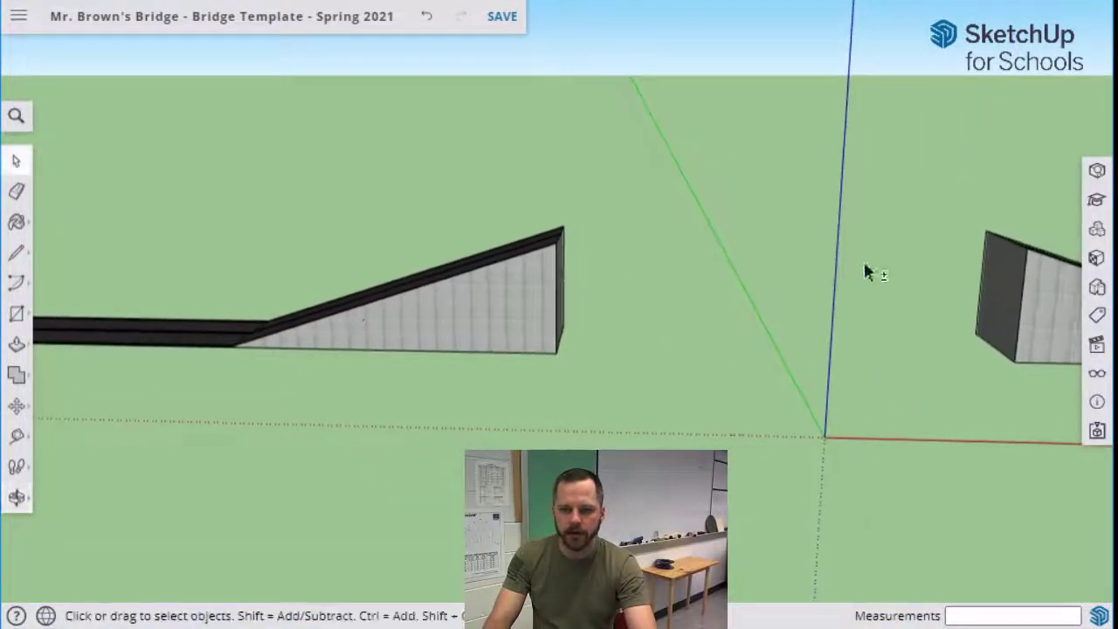
middle_drag(866, 270, 697, 290)
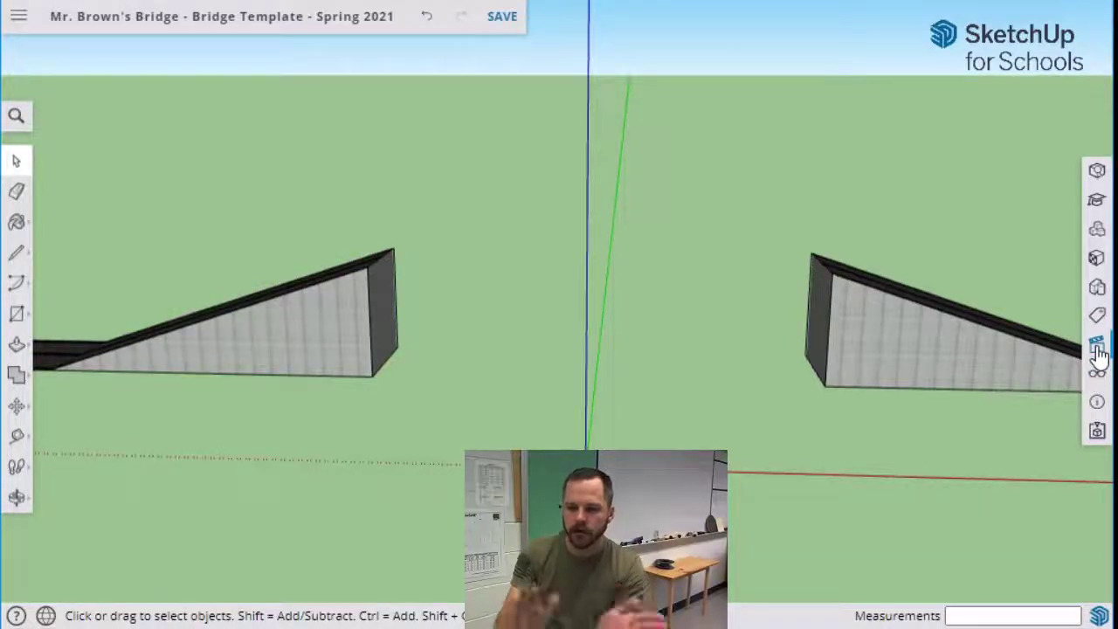
- Try the front, angled and side standard views from the Scenes list
click(1098, 350)
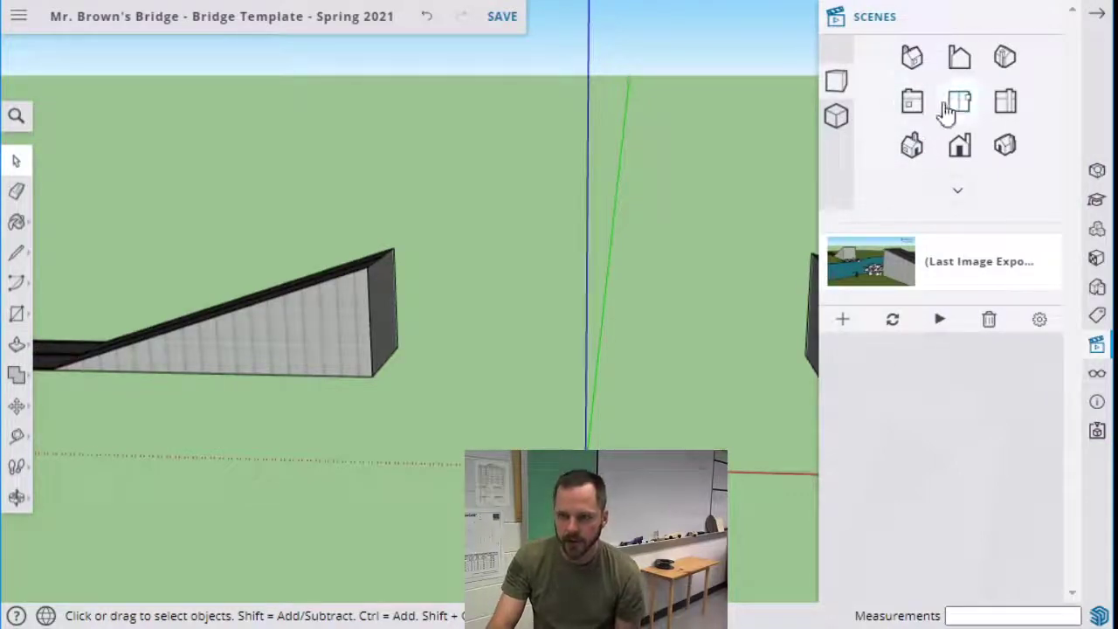
click(913, 103)
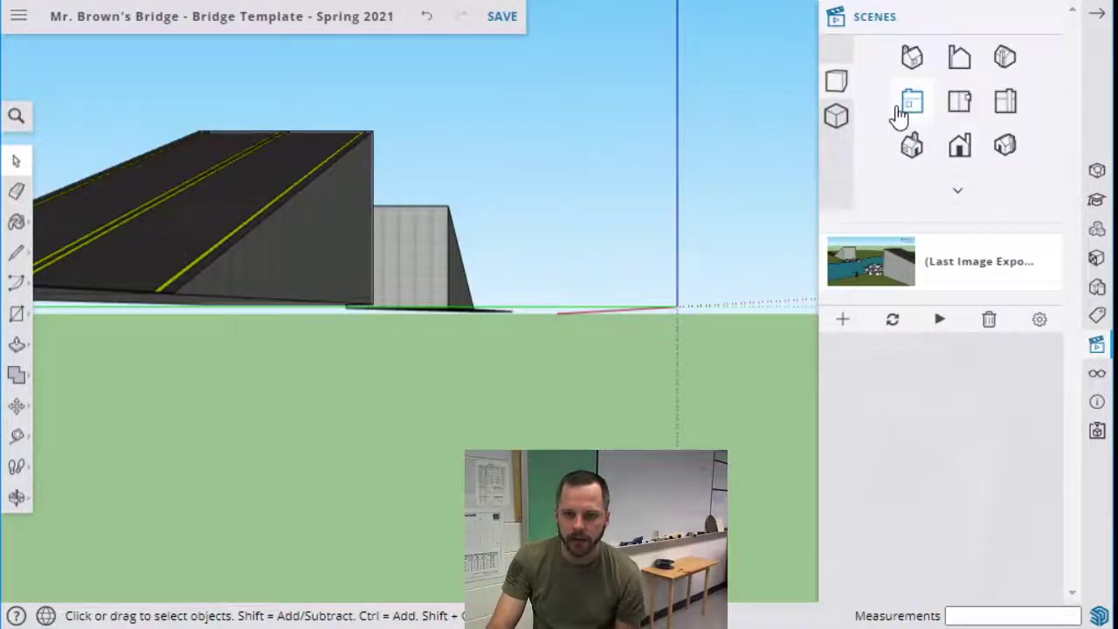
click(957, 107)
click(917, 147)
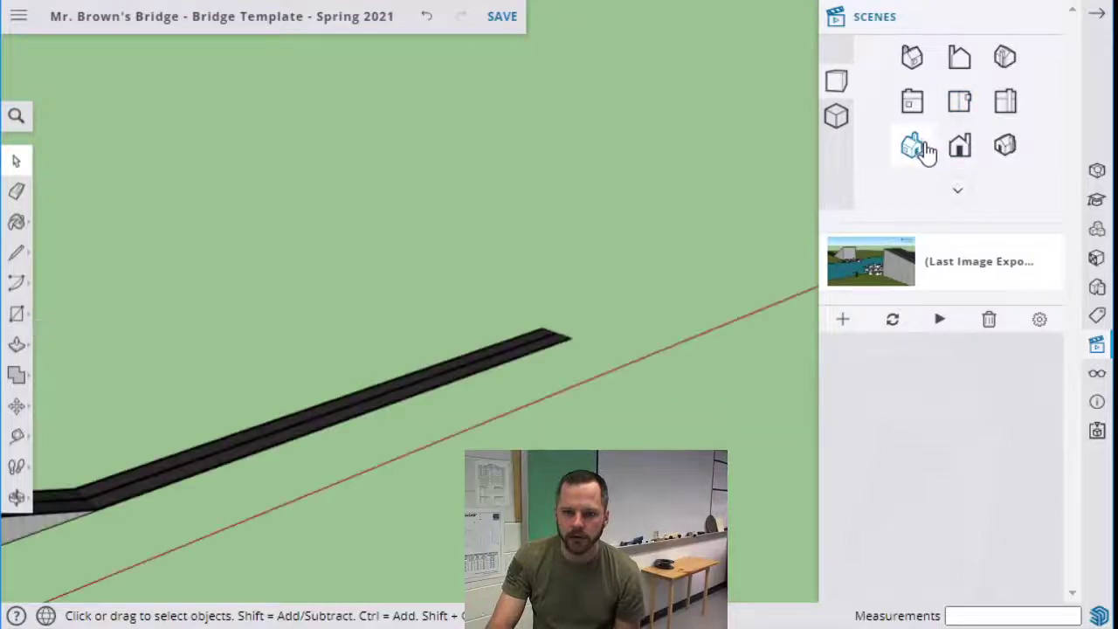
click(960, 151)
click(912, 58)
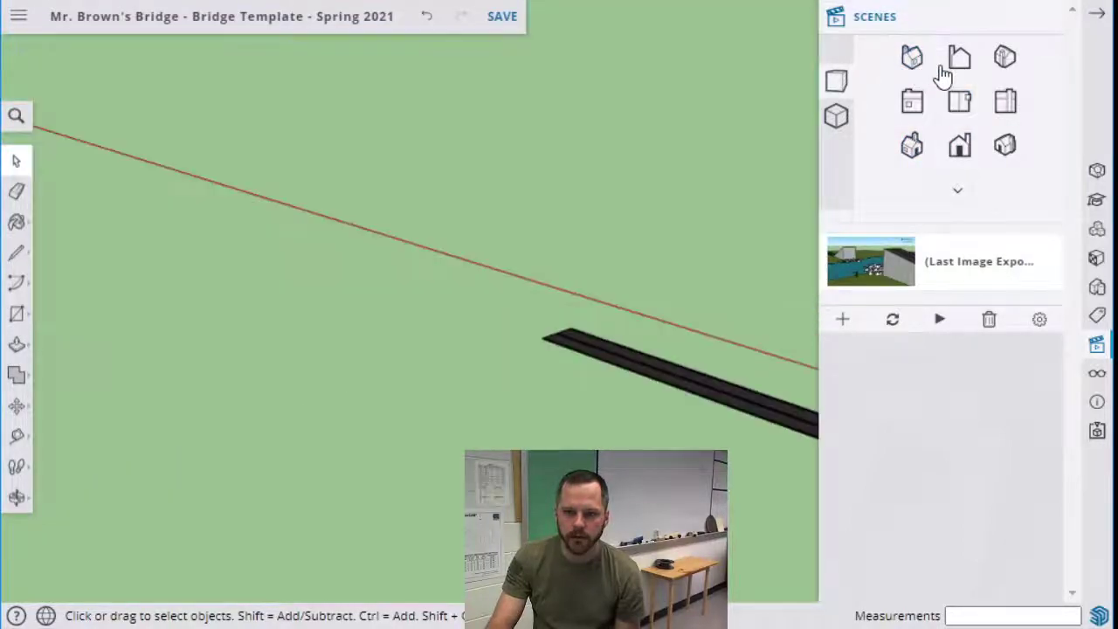
click(961, 99)
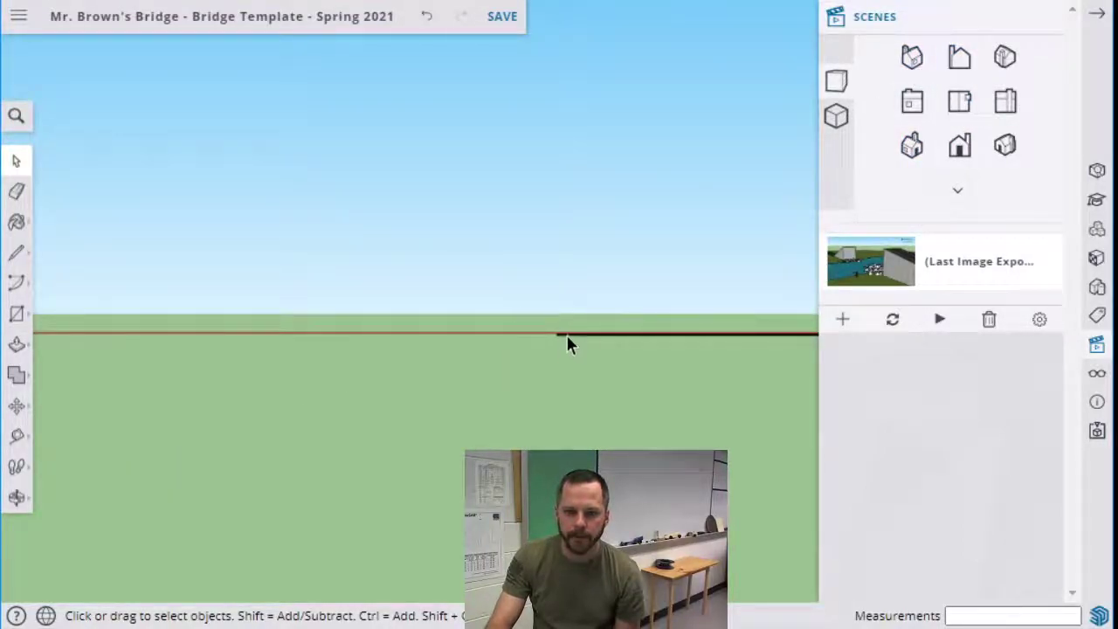
- Orbit to a level side view showing both ramps, then close the standard views panel
key(o)
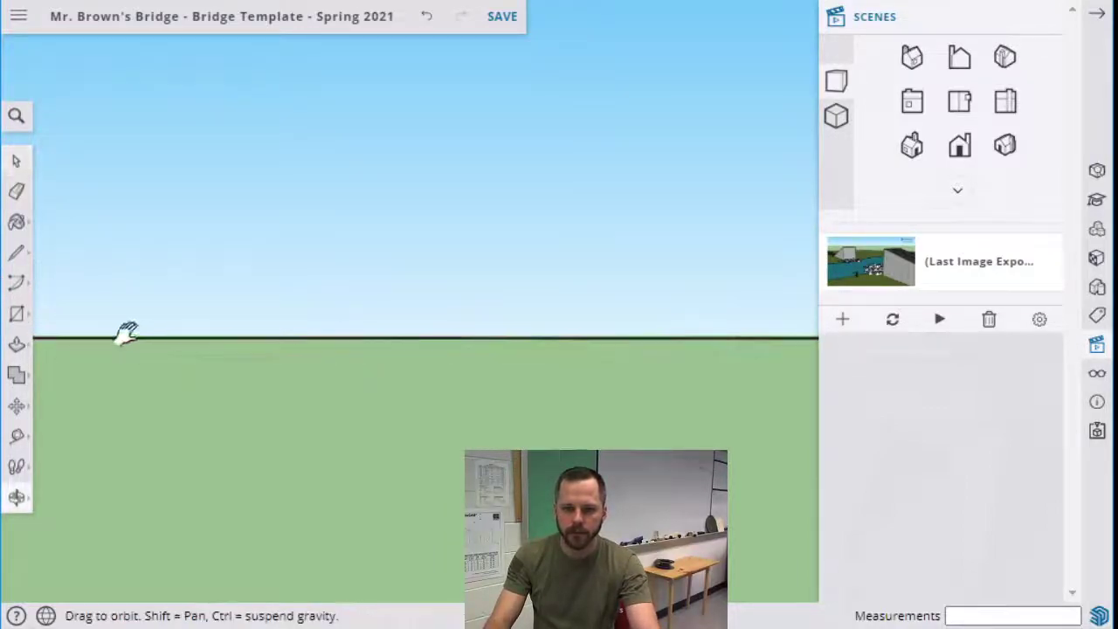
drag(125, 329, 550, 337)
key(space)
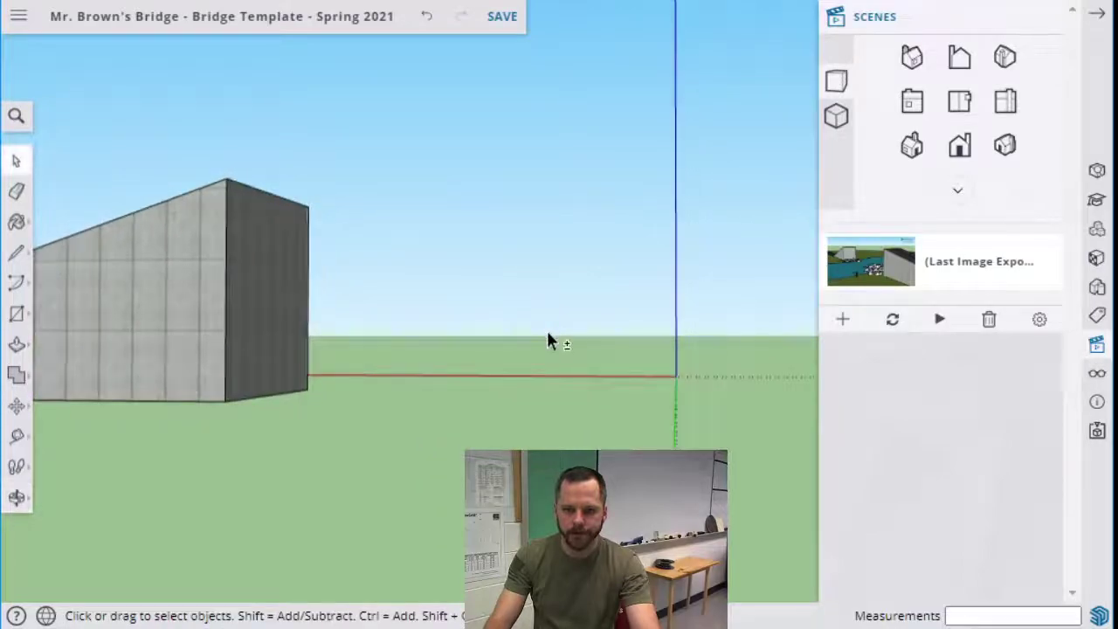
middle_drag(550, 338, 644, 359)
key(o)
drag(644, 359, 527, 364)
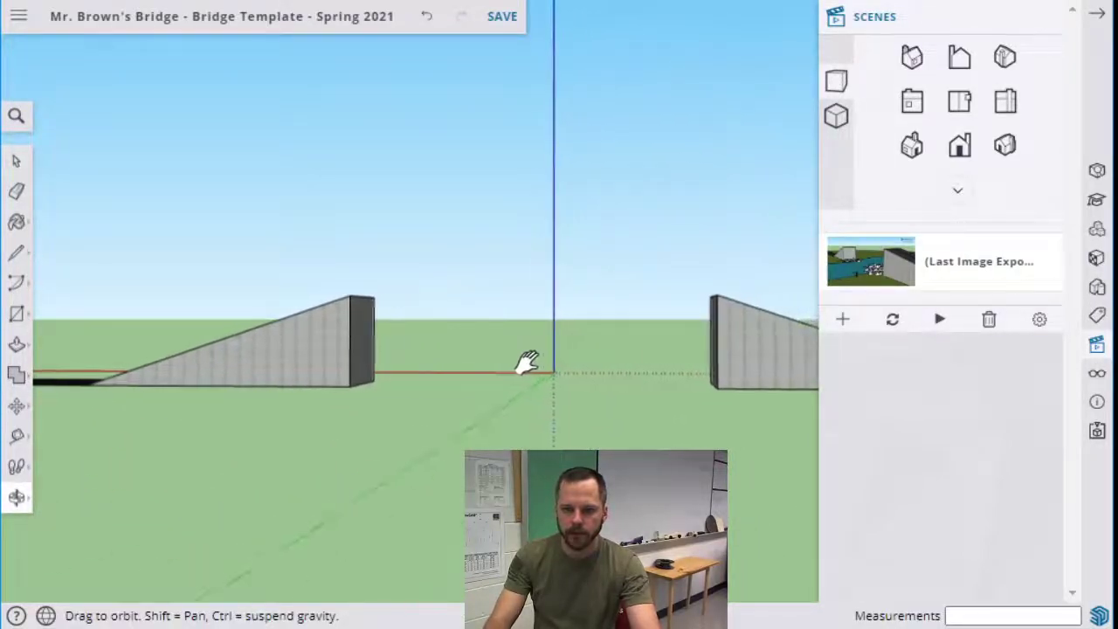
key(space)
click(1045, 18)
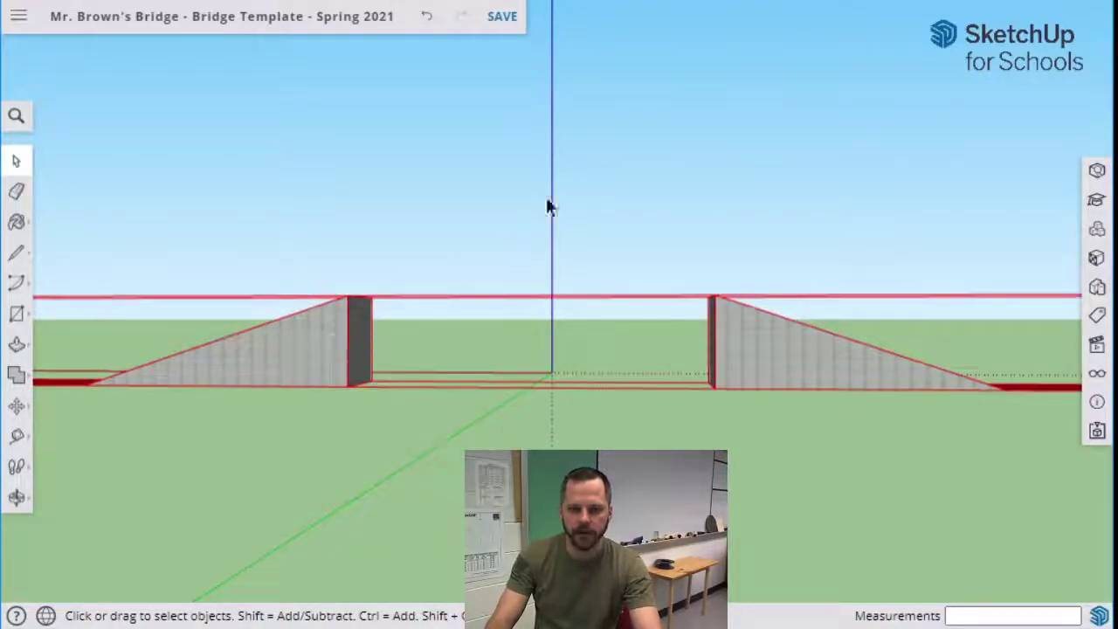
- Tilt and zoom the side view so both ramps sit low with the gap centred
middle_drag(603, 292, 575, 389)
scroll(592, 382, up, 3)
scroll(585, 380, down, 3)
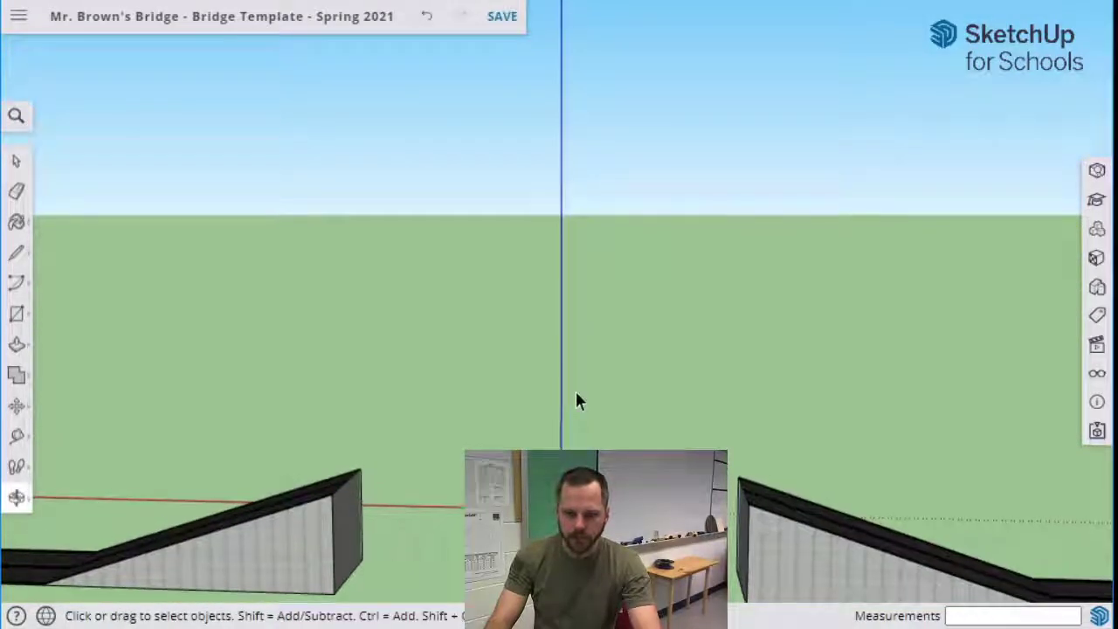
middle_drag(437, 367, 554, 399)
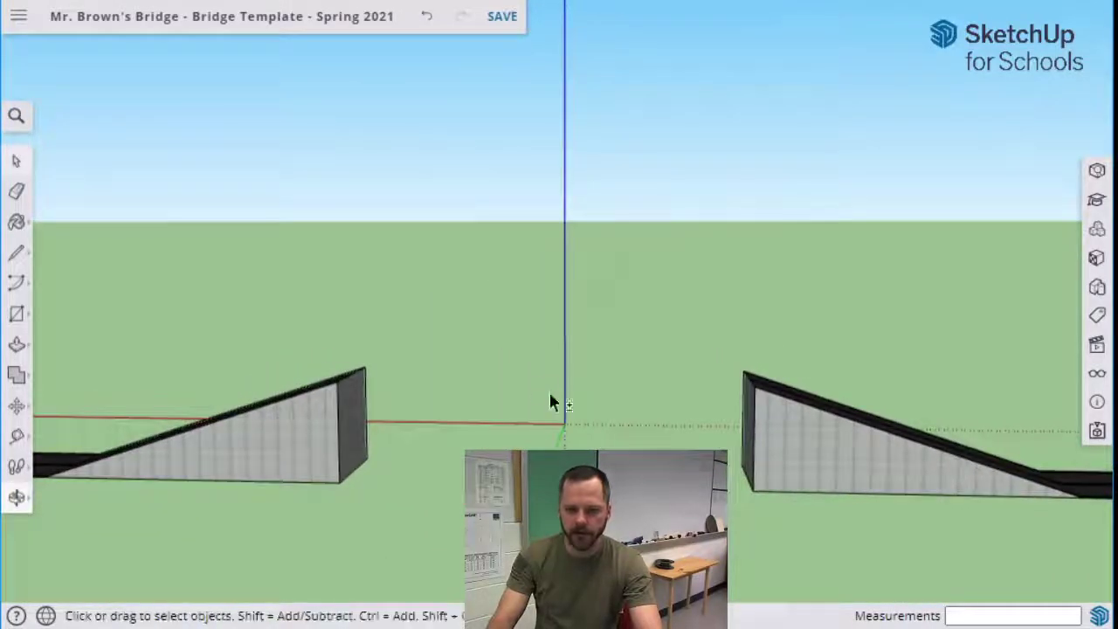